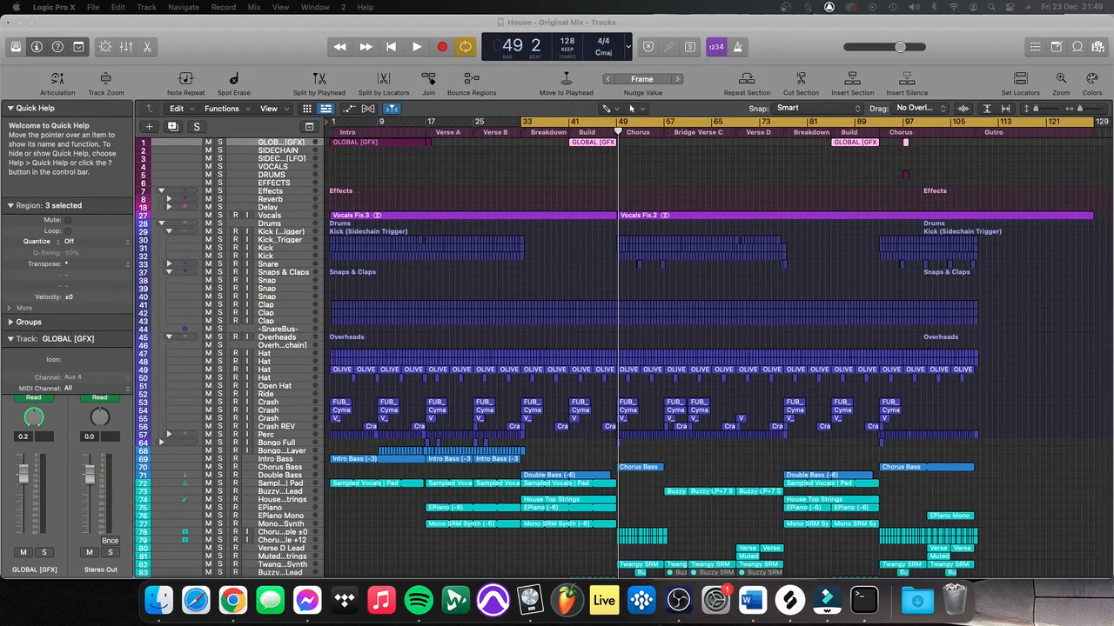
# Step: Move the start of the cycle range to about bar 40, just before the Build section, and show track automation
pyautogui.click(736, 175)
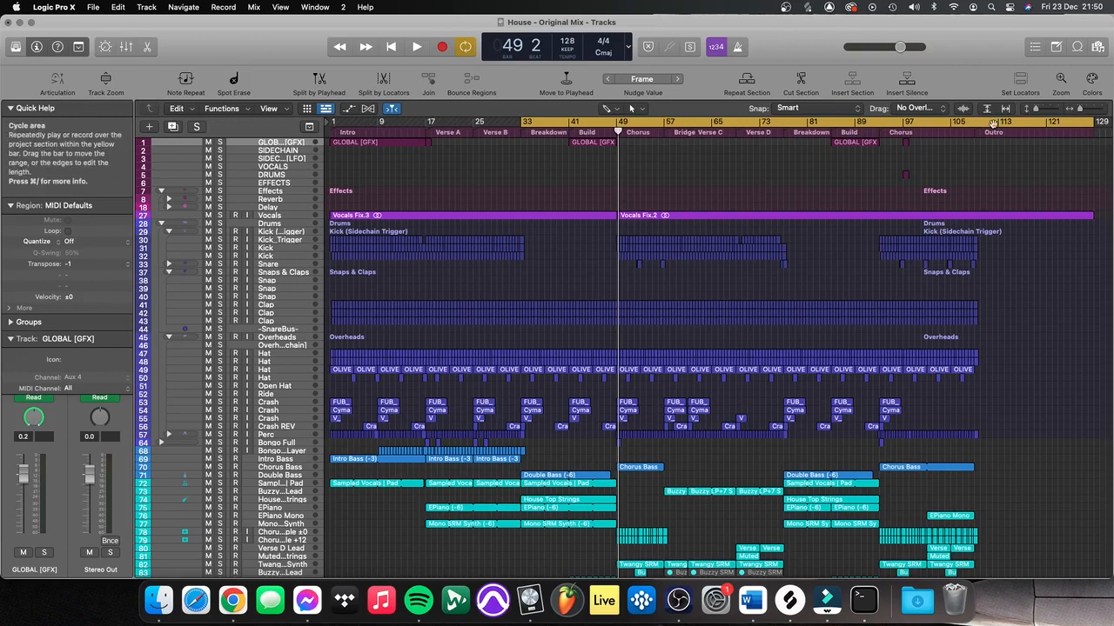
pyautogui.moveTo(1035, 109); pyautogui.dragTo(1042, 110)
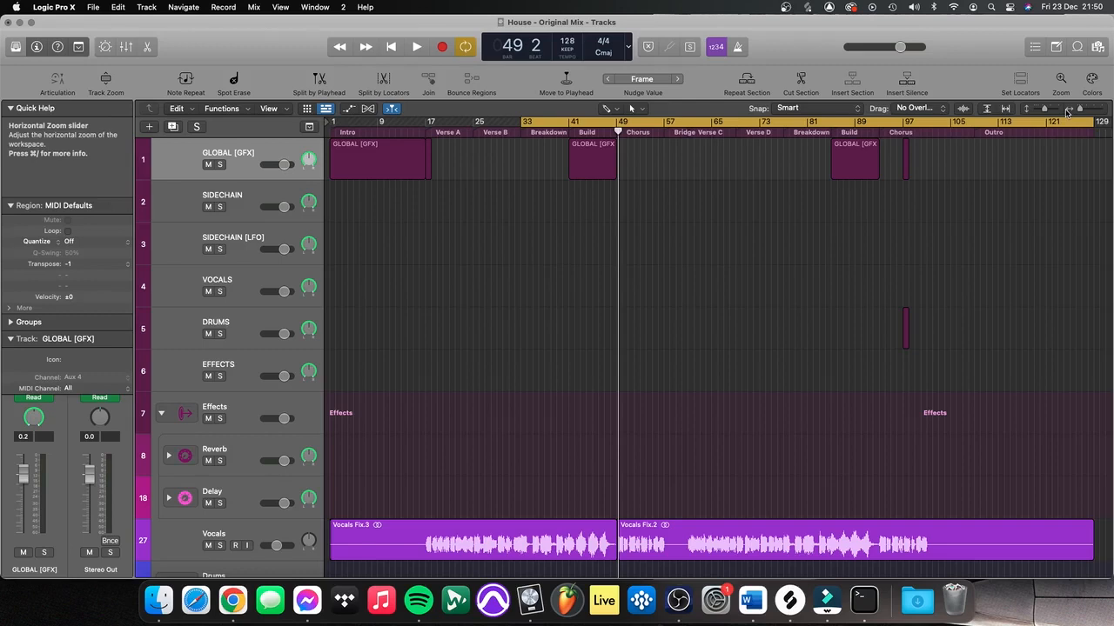
pyautogui.moveTo(523, 121); pyautogui.dragTo(564, 122)
pyautogui.moveTo(1079, 110); pyautogui.dragTo(1049, 110)
pyautogui.press('a')
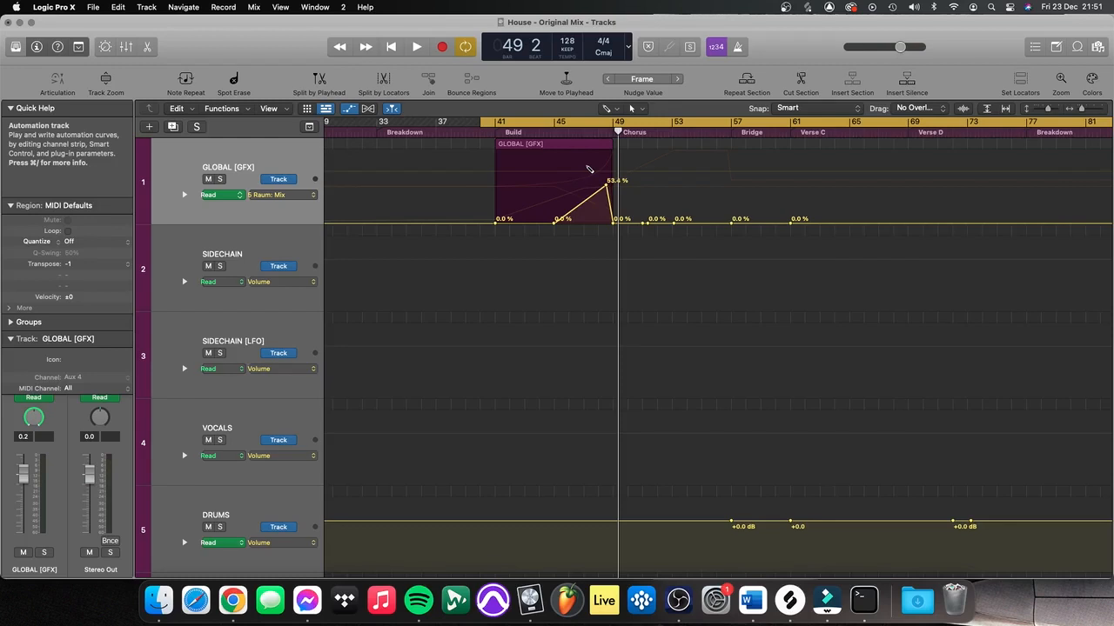
# Step: Play back the Build section of the full mix up to the start of the Chorus
pyautogui.press('space')
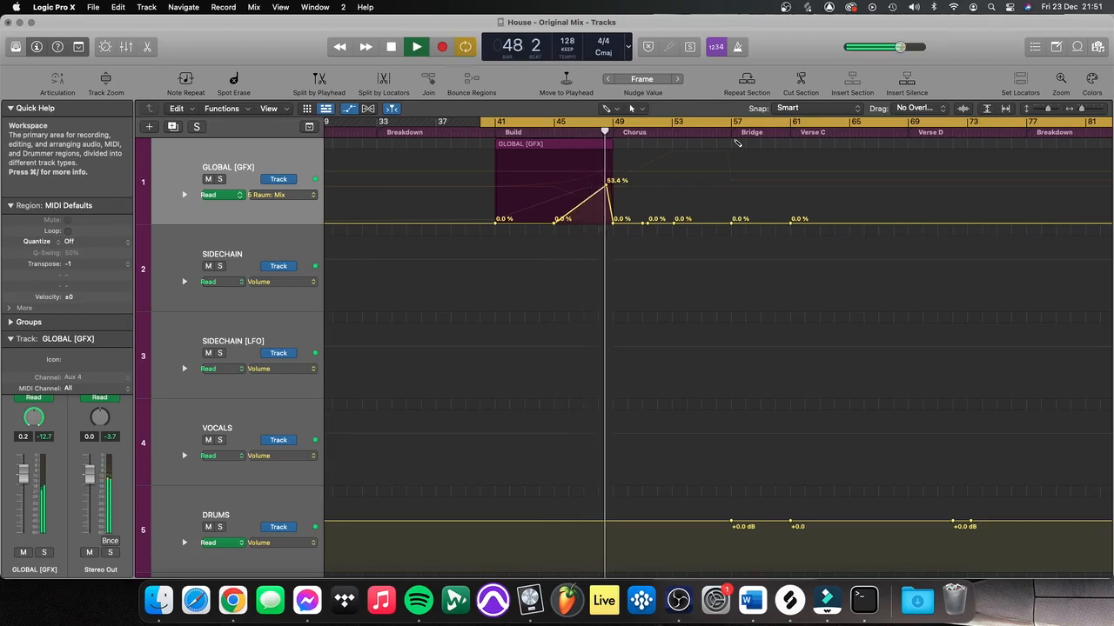
pyautogui.press('space')
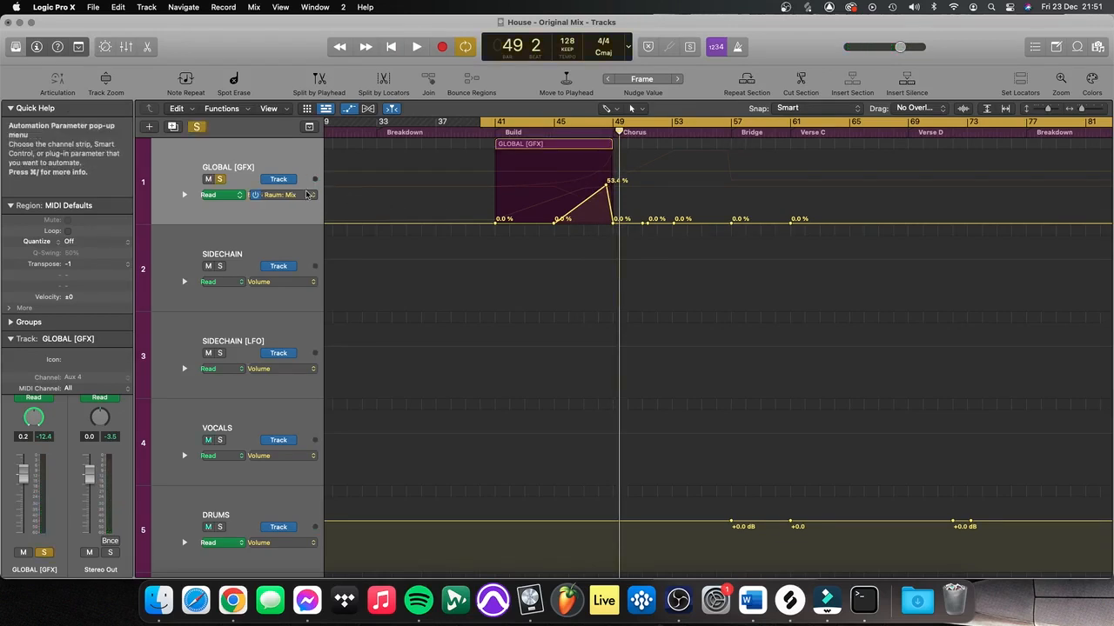
# Step: Solo the GLOBAL [GFX] track and examine the settings of its Raum reverb plug-in in the mixer
pyautogui.press('s')
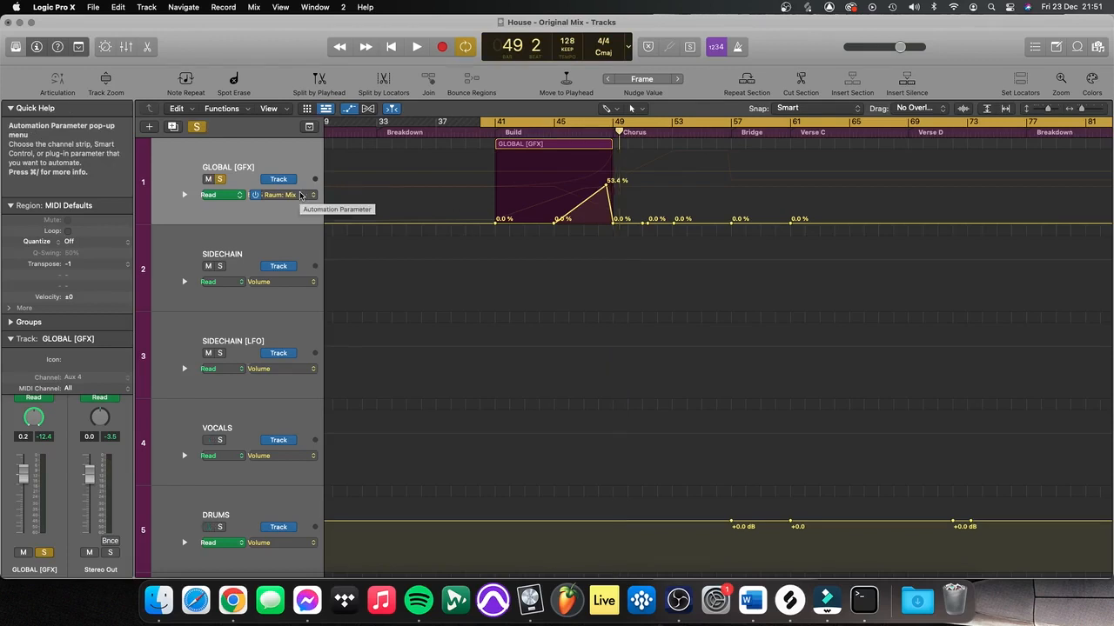
pyautogui.press('x')
pyautogui.scroll(2, 291, 209)
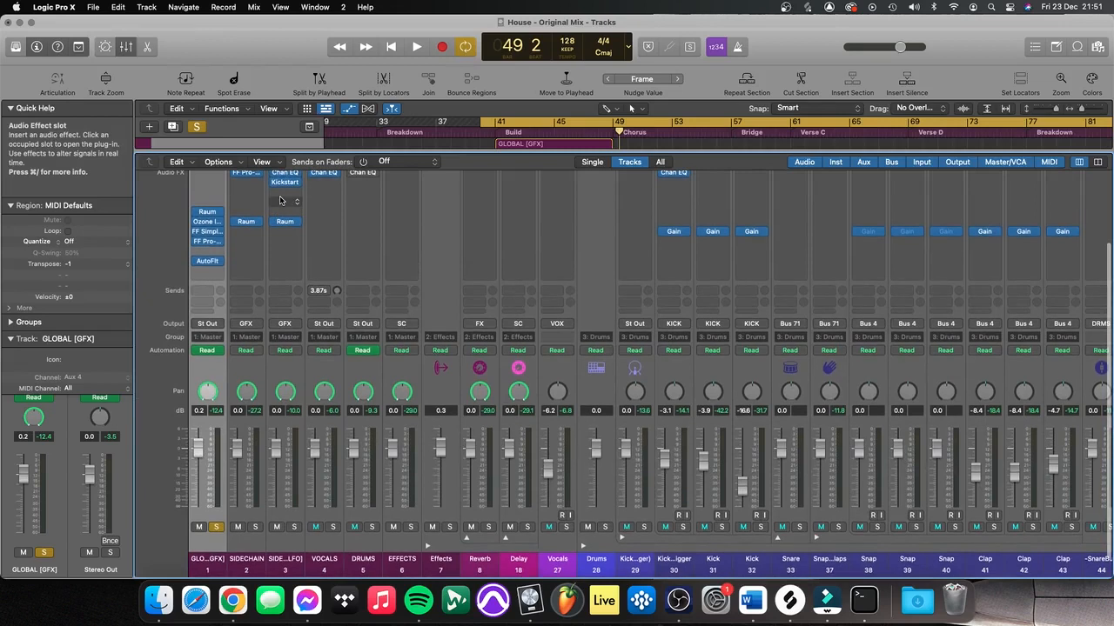
pyautogui.scroll(1, 261, 224)
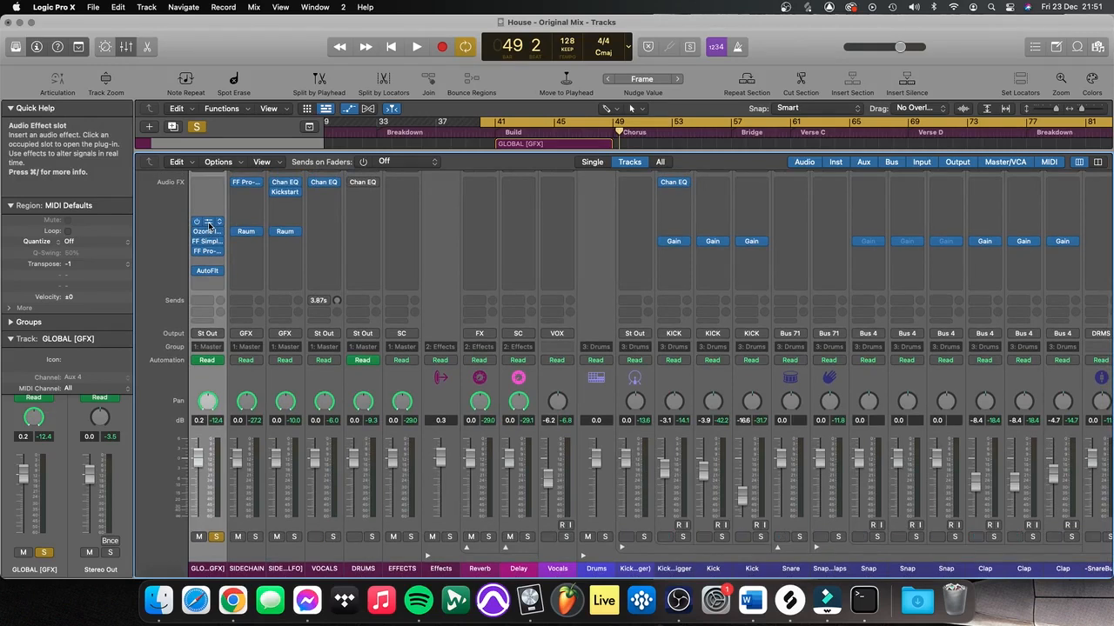
pyautogui.click(209, 224)
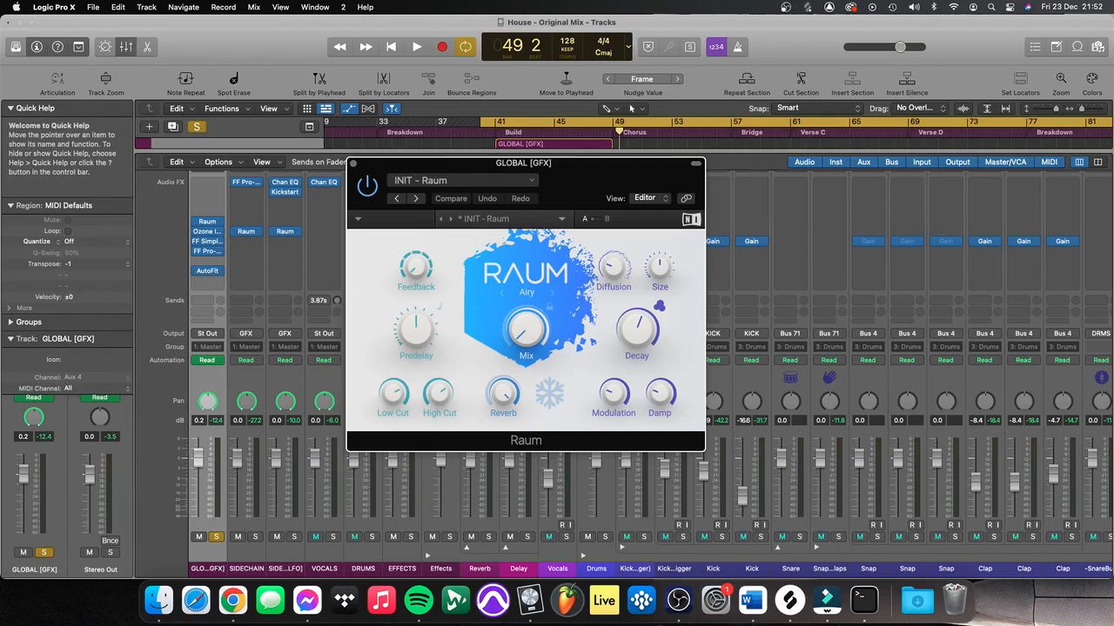
pyautogui.moveTo(642, 334)
pyautogui.moveTo(414, 329)
pyautogui.click(353, 164)
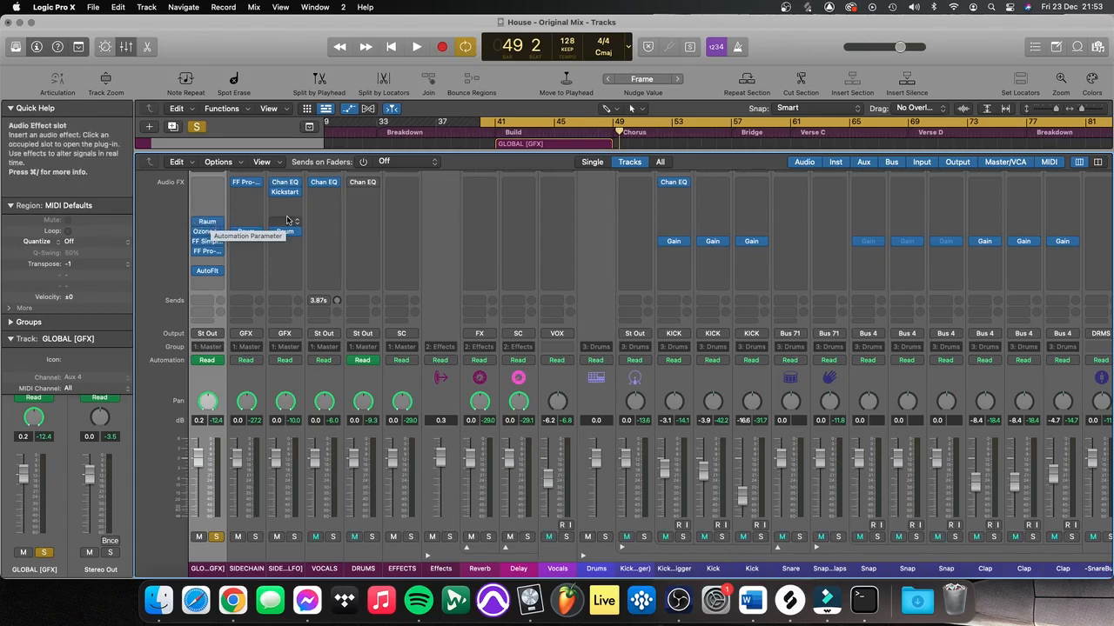
# Step: Examine the Ozone Imager 2 and FF Simplon plug-ins on GLOBAL [GFX], closing them and the mixer when finished
pyautogui.click(209, 231)
pyautogui.moveTo(553, 163); pyautogui.dragTo(760, 166)
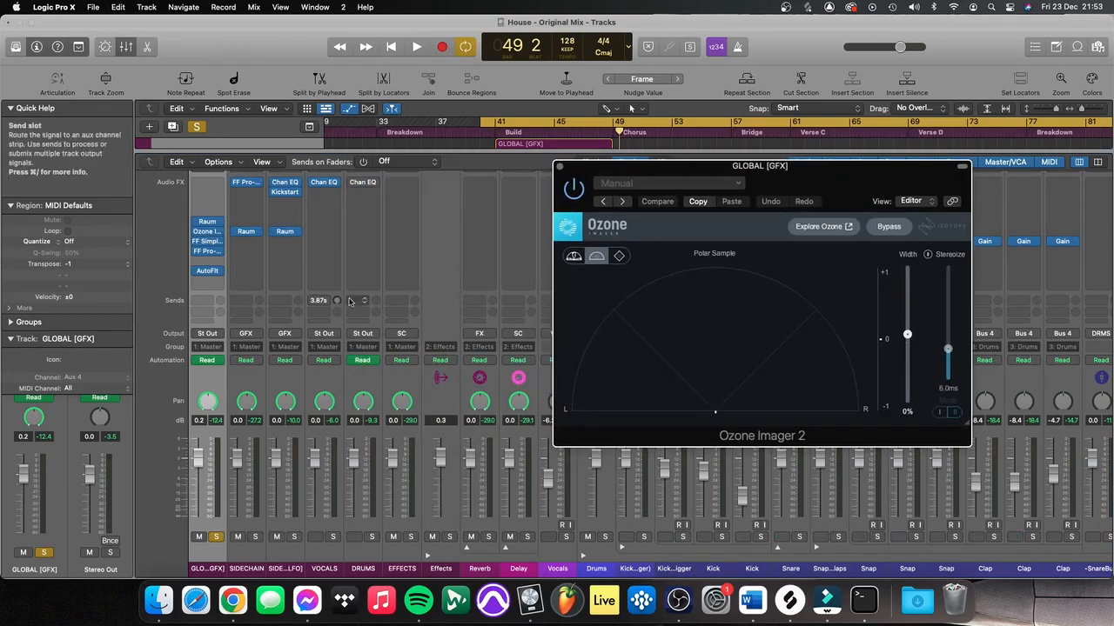
pyautogui.click(206, 241)
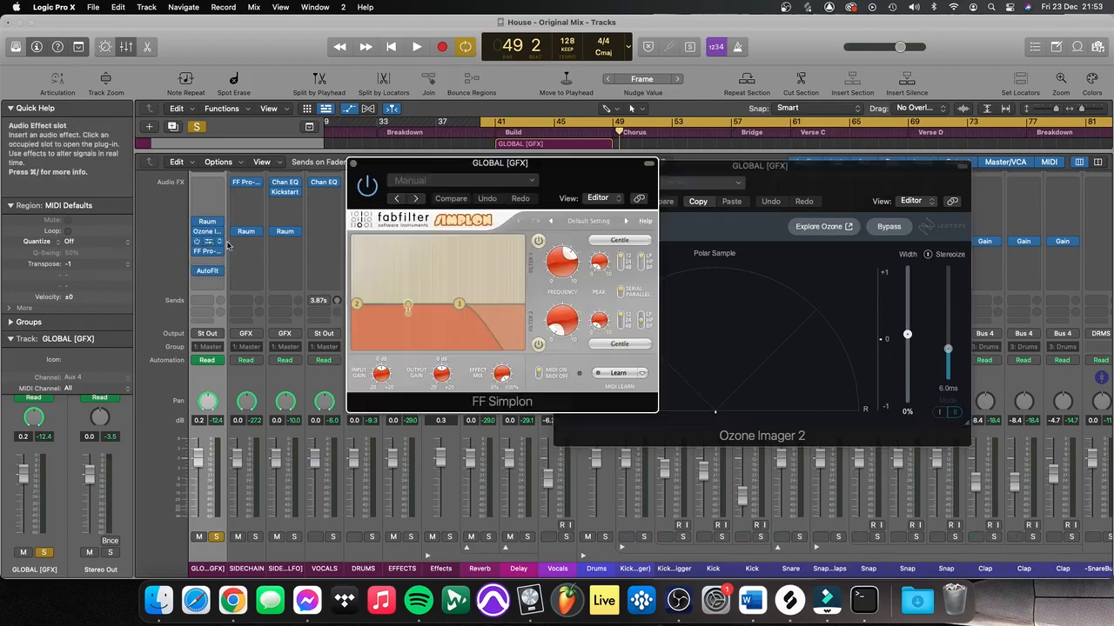
pyautogui.moveTo(562, 186); pyautogui.dragTo(846, 262)
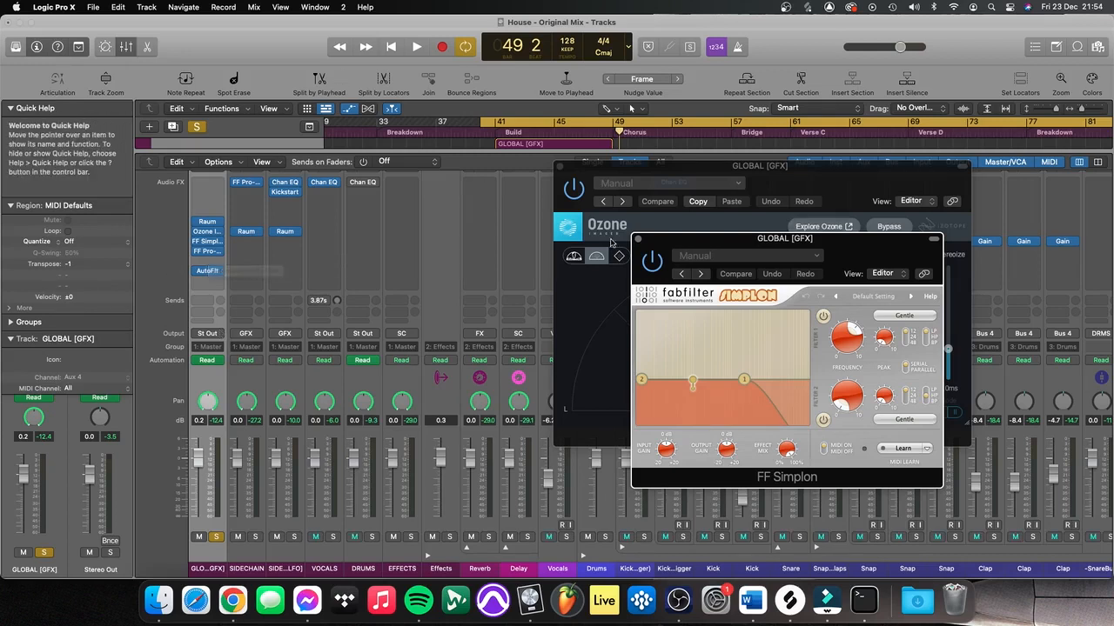
pyautogui.click(637, 239)
pyautogui.click(560, 166)
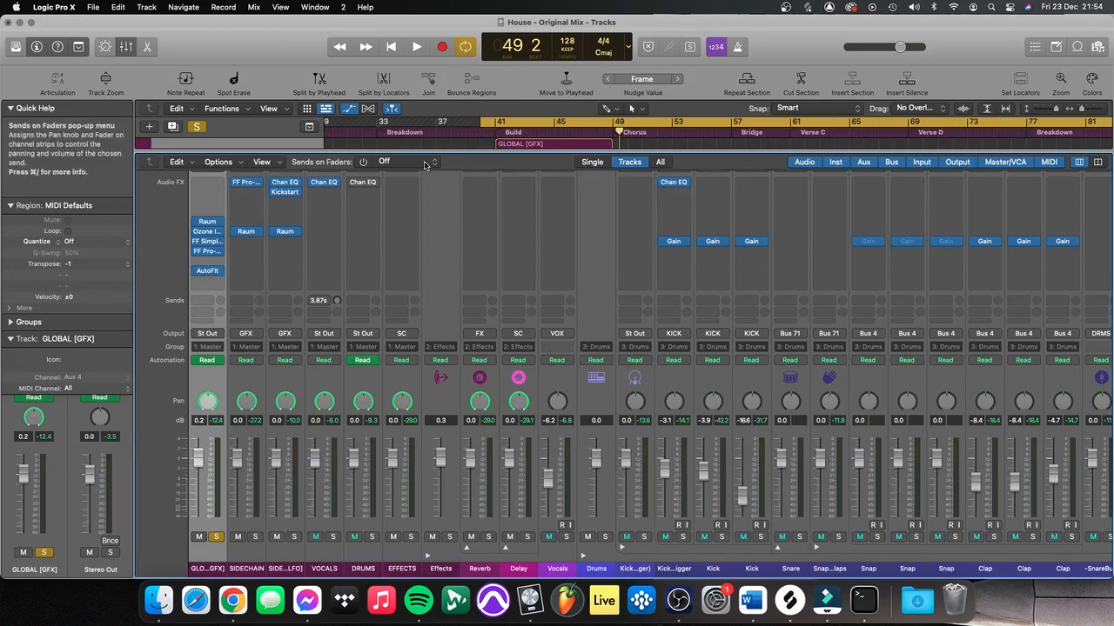
pyautogui.scroll(2, 342, 193)
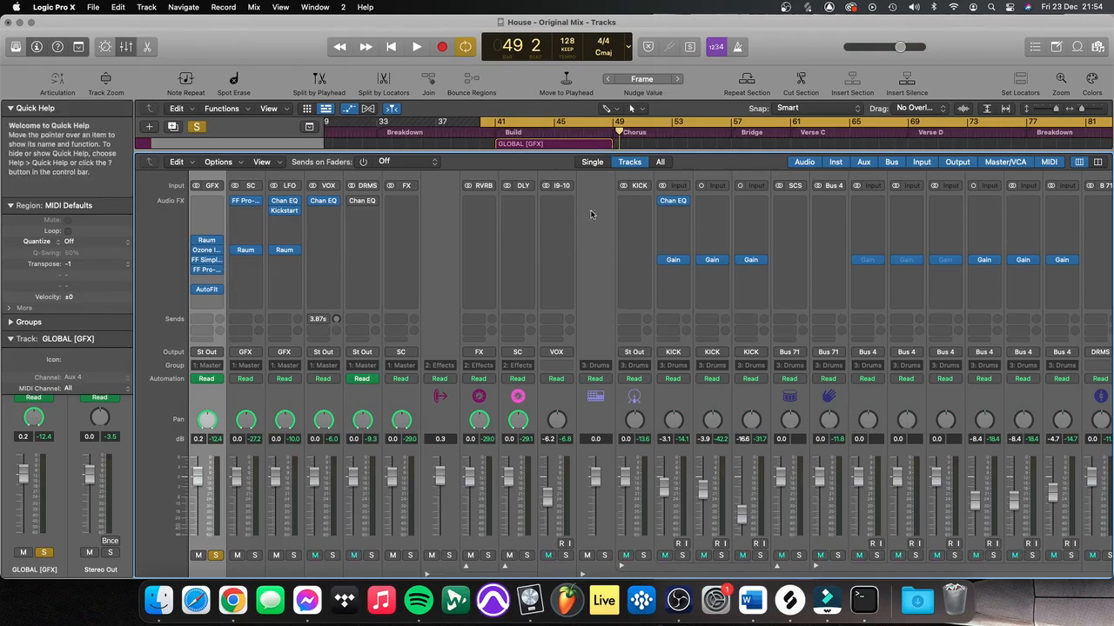
pyautogui.press('x')
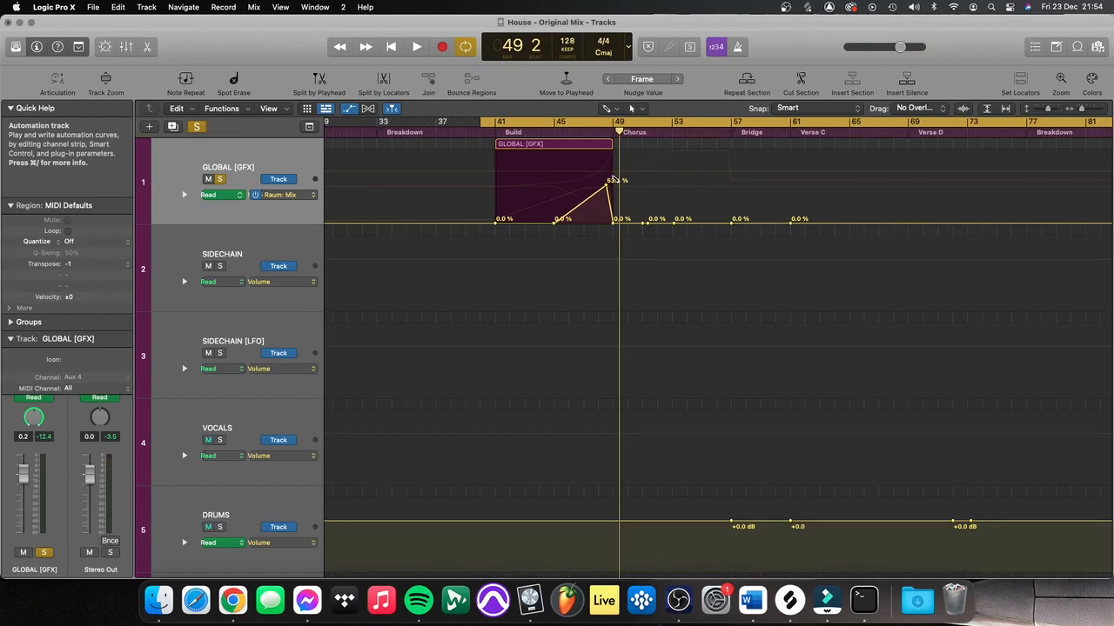
# Step: Play the soloed Build section and compare the sound with FF Simplon's Filter 1 off and on
pyautogui.press('space')
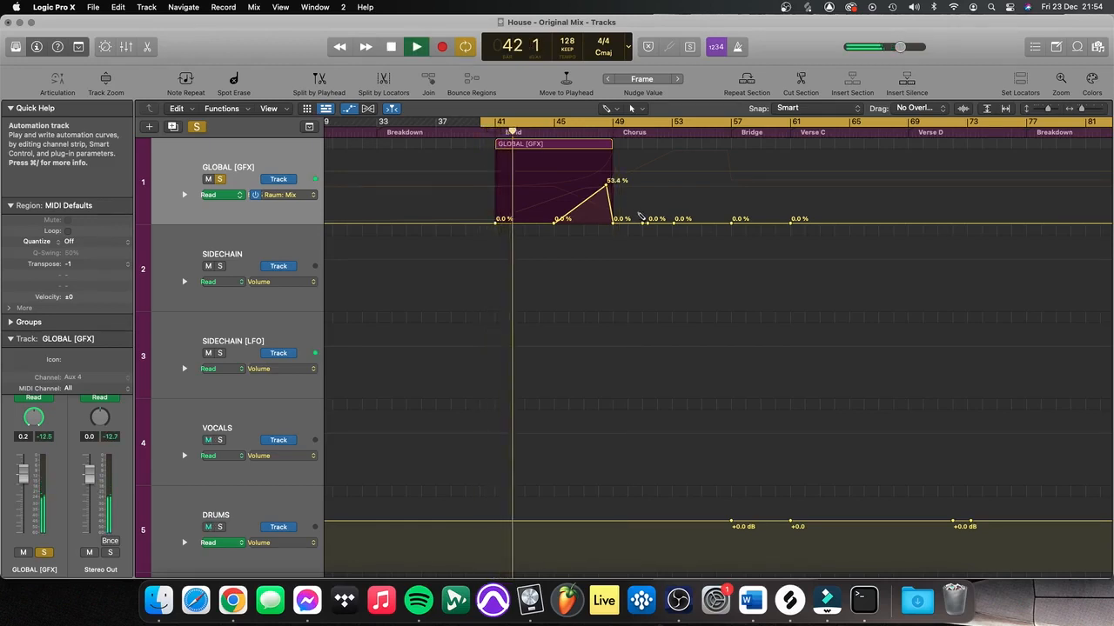
pyautogui.press('x')
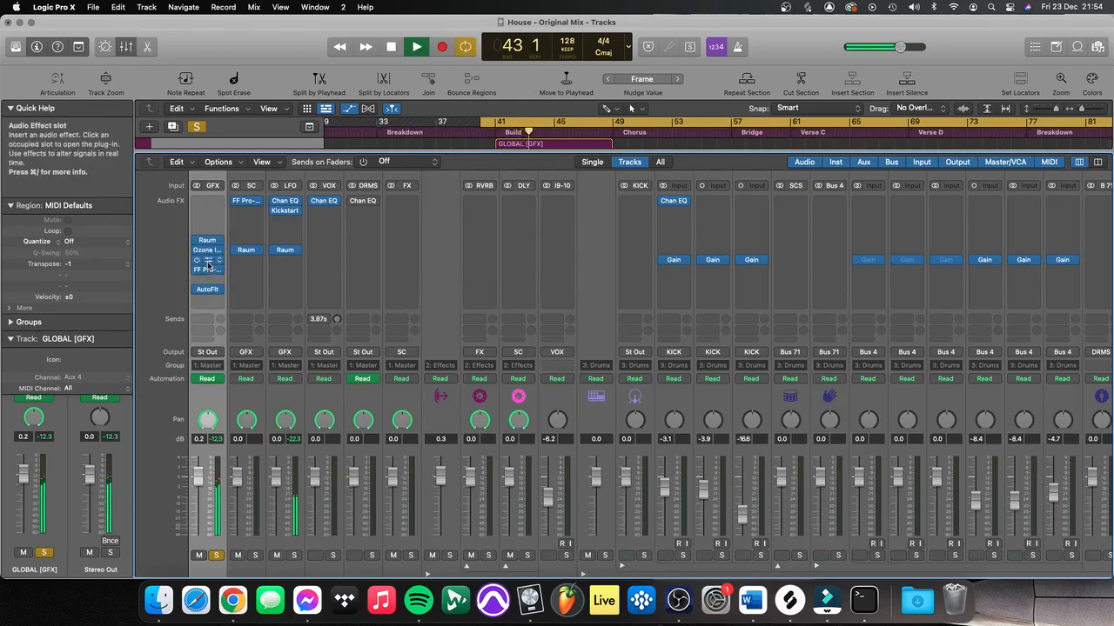
pyautogui.click(207, 259)
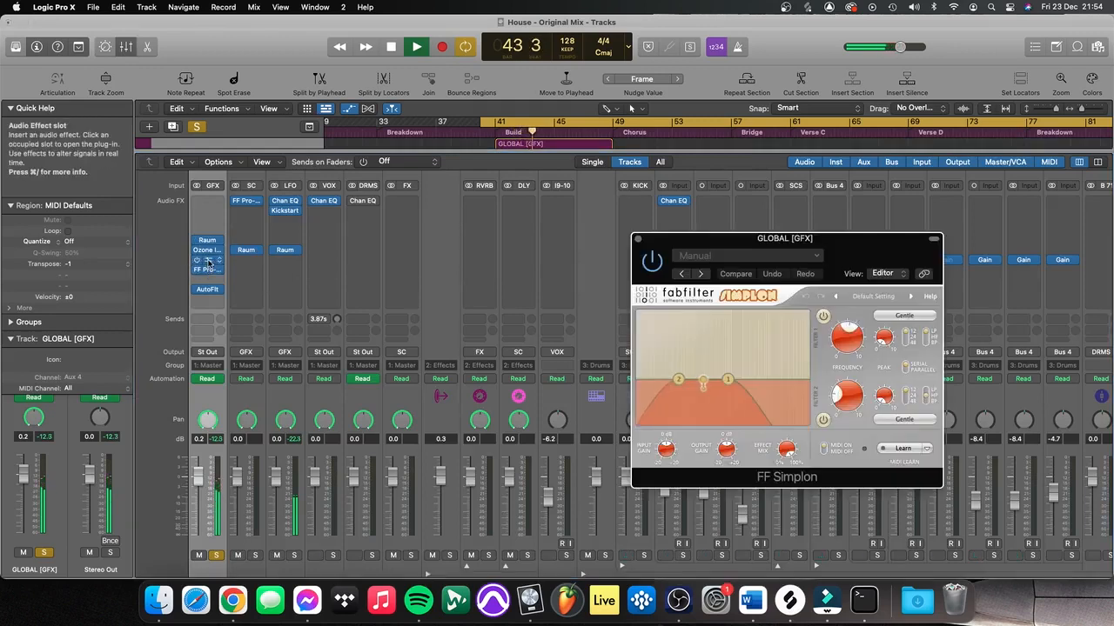
pyautogui.click(823, 318)
pyautogui.click(823, 318)
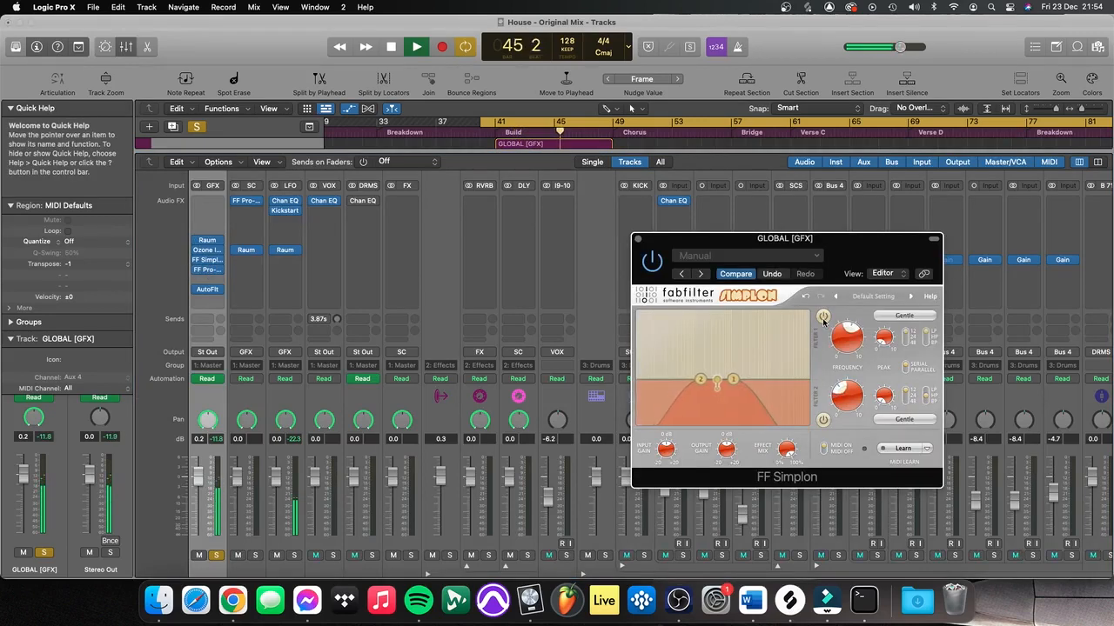
pyautogui.click(823, 319)
pyautogui.click(823, 320)
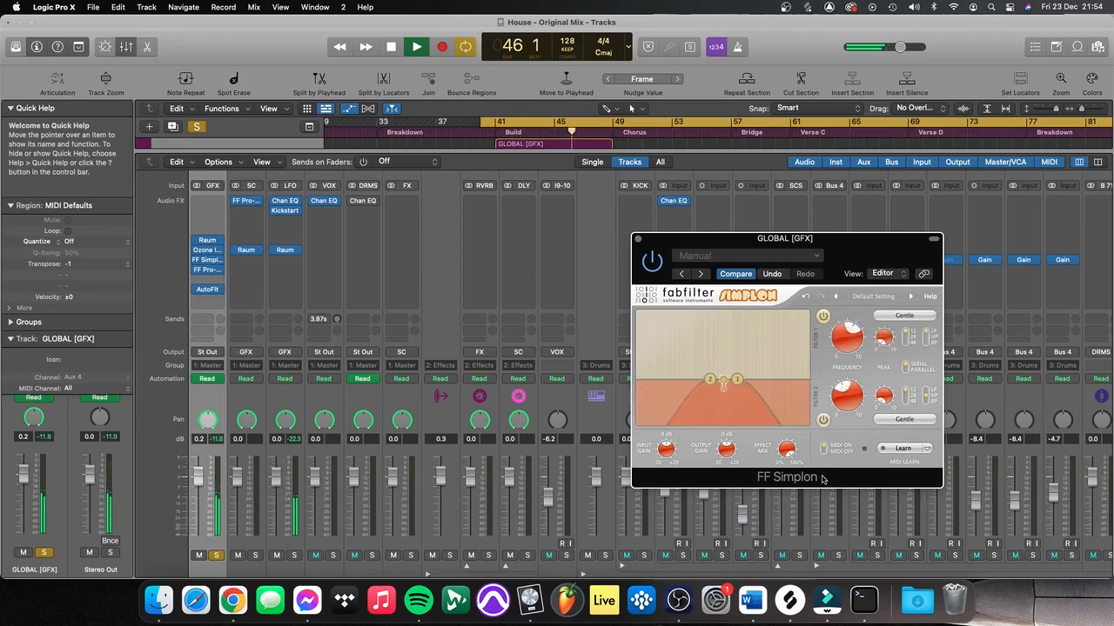
# Step: Compare the soloed build with FF Simplon's Filter 2 off and on during playback
pyautogui.click(823, 420)
pyautogui.click(823, 420)
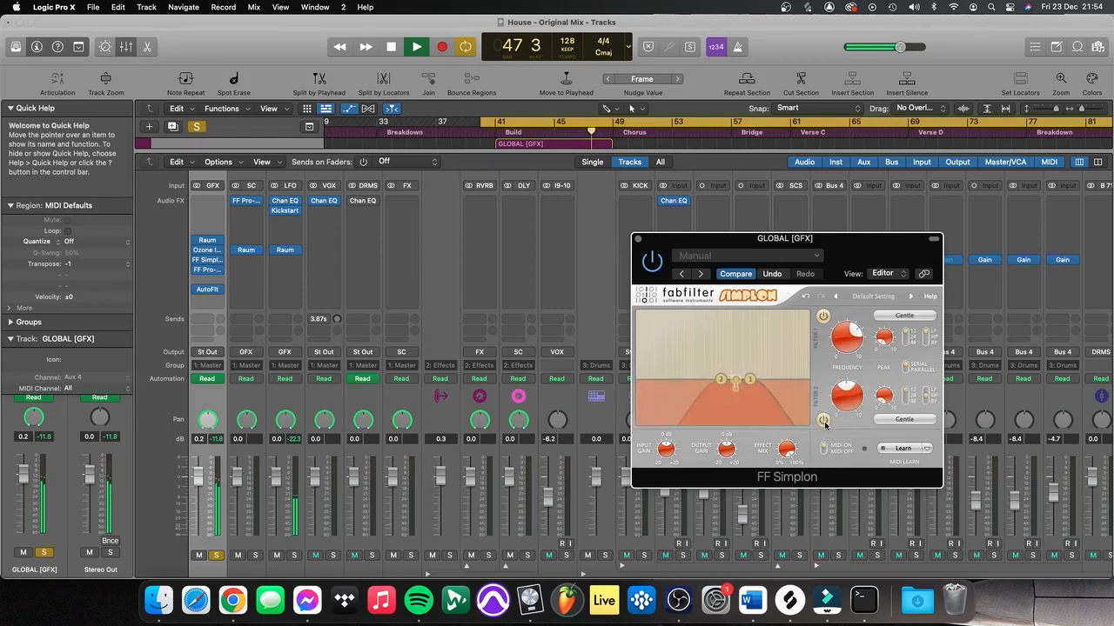
pyautogui.click(823, 420)
pyautogui.click(823, 420)
# Step: Close the mixer and the FF Simplon window, and stop playback with the solo cleared
pyautogui.press('x')
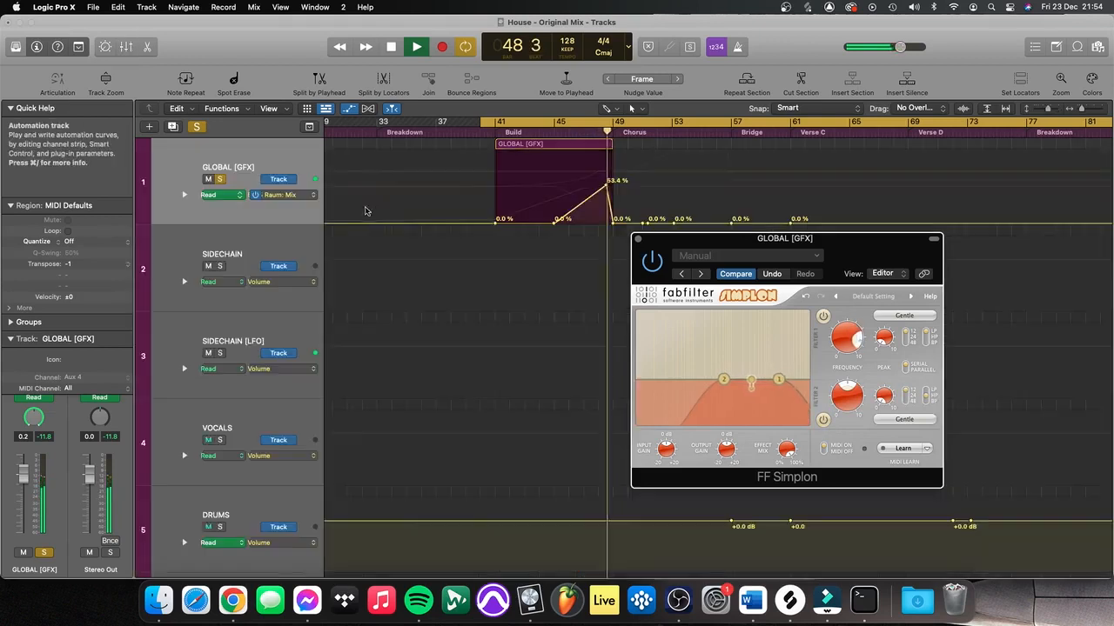
pyautogui.click(638, 238)
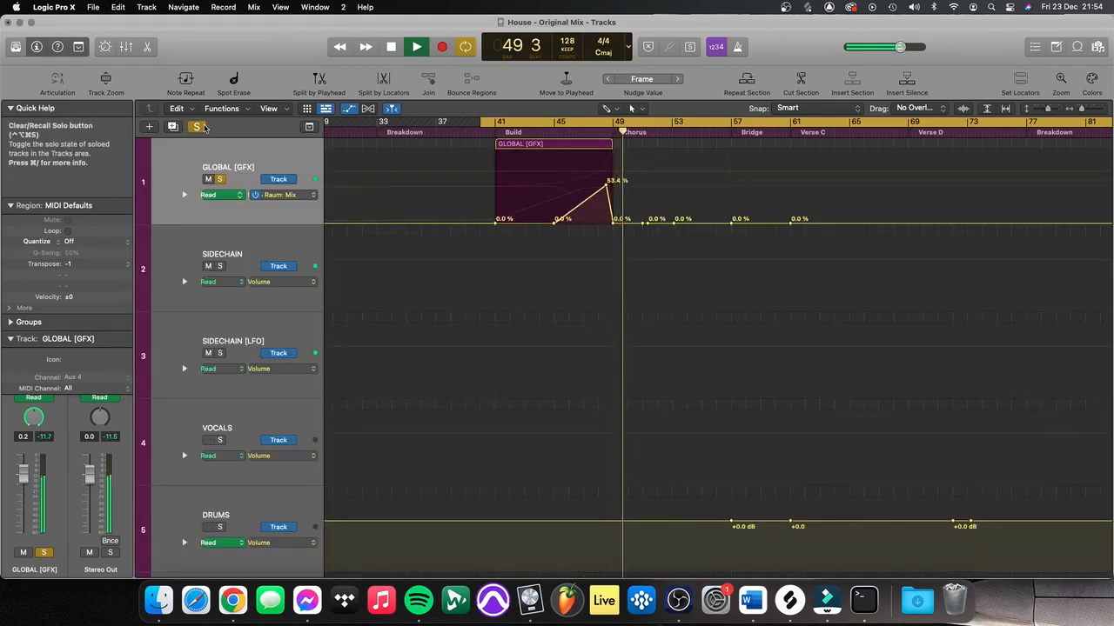
pyautogui.press('space')
pyautogui.click(200, 127)
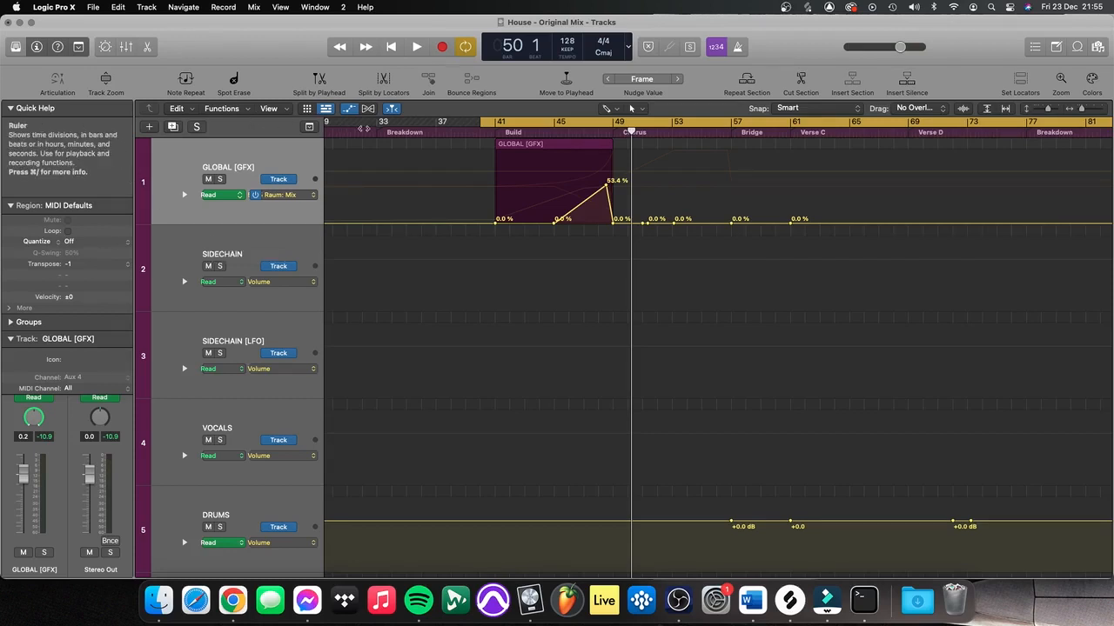
# Step: Play the unsoloed mix from the Breakdown at bar 33 with GLOBAL [GFX]'s FF Pro-MB and FF Simplon plug-ins open
pyautogui.hscroll(-2, 454, 146)
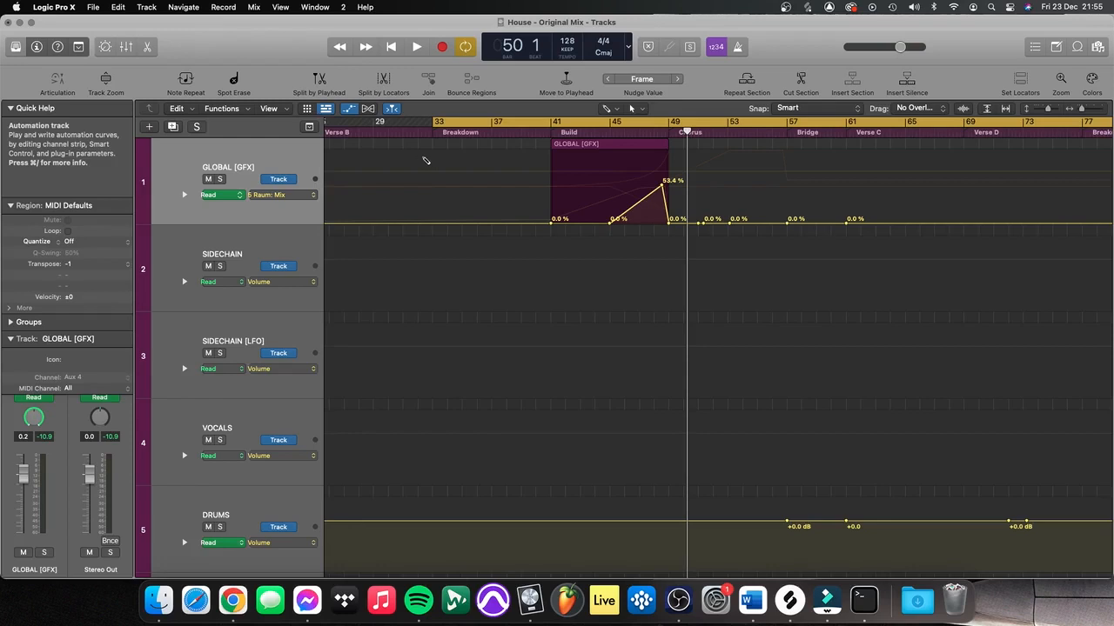
pyautogui.press('space')
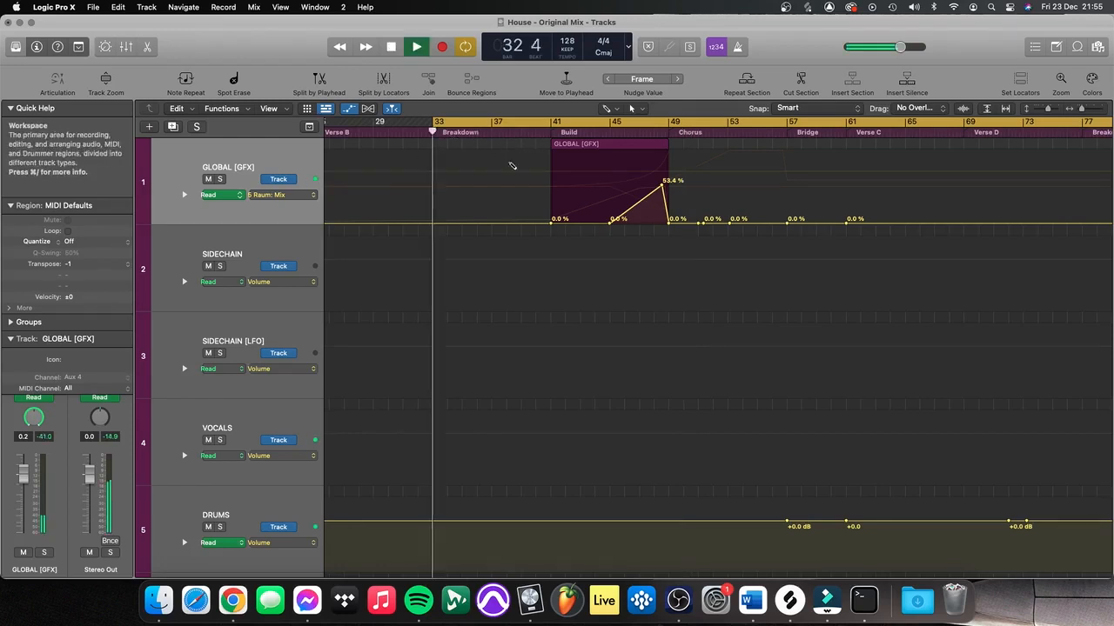
pyautogui.press('x')
pyautogui.press('s')
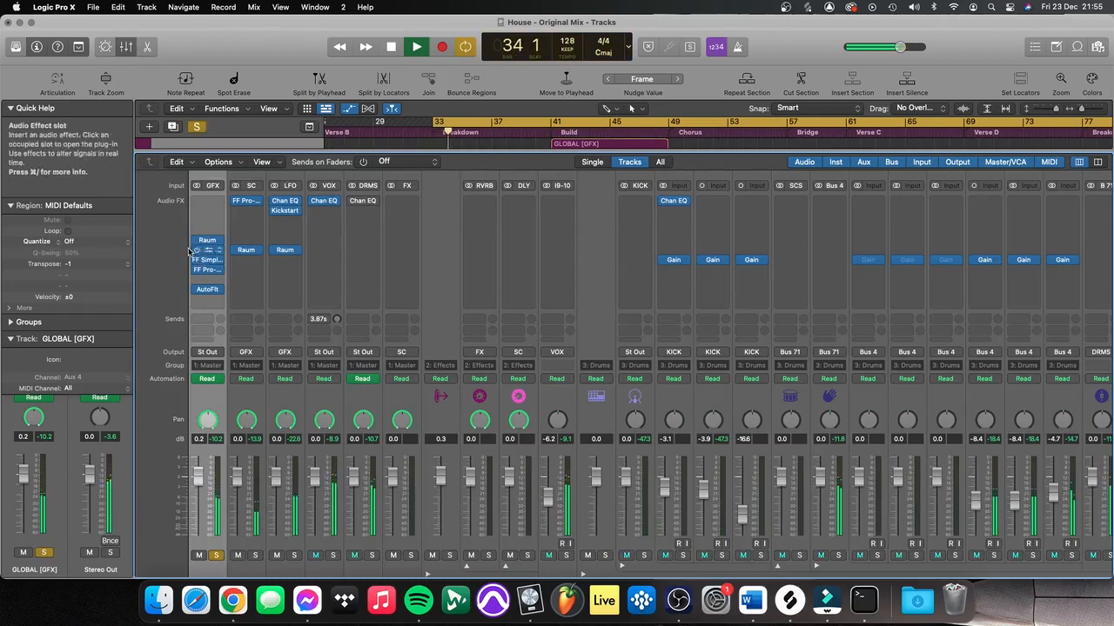
pyautogui.click(195, 270)
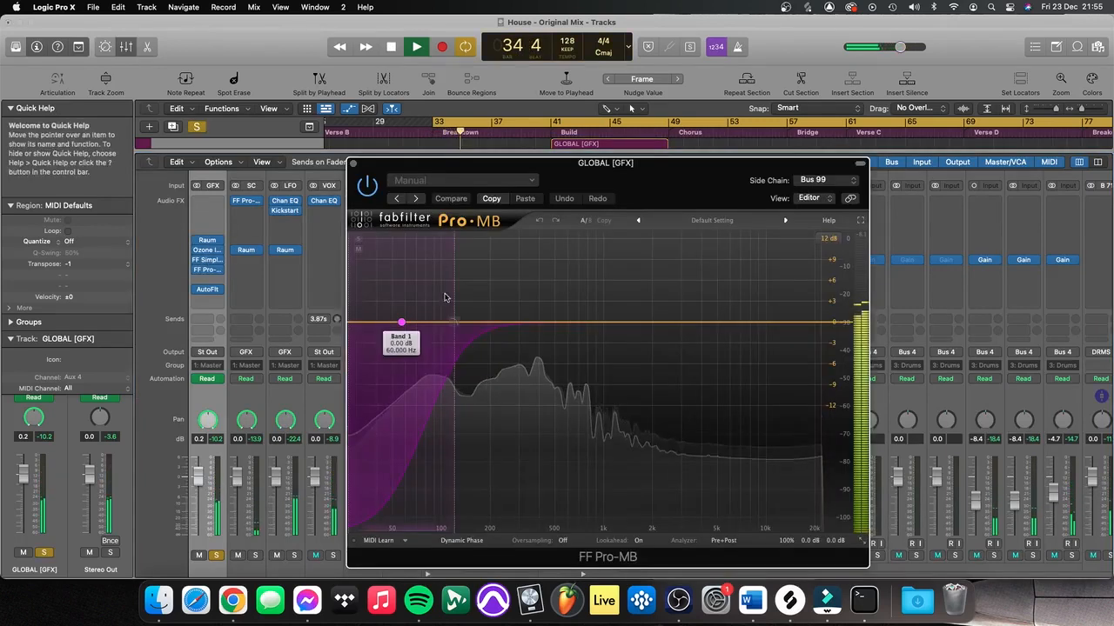
pyautogui.click(207, 260)
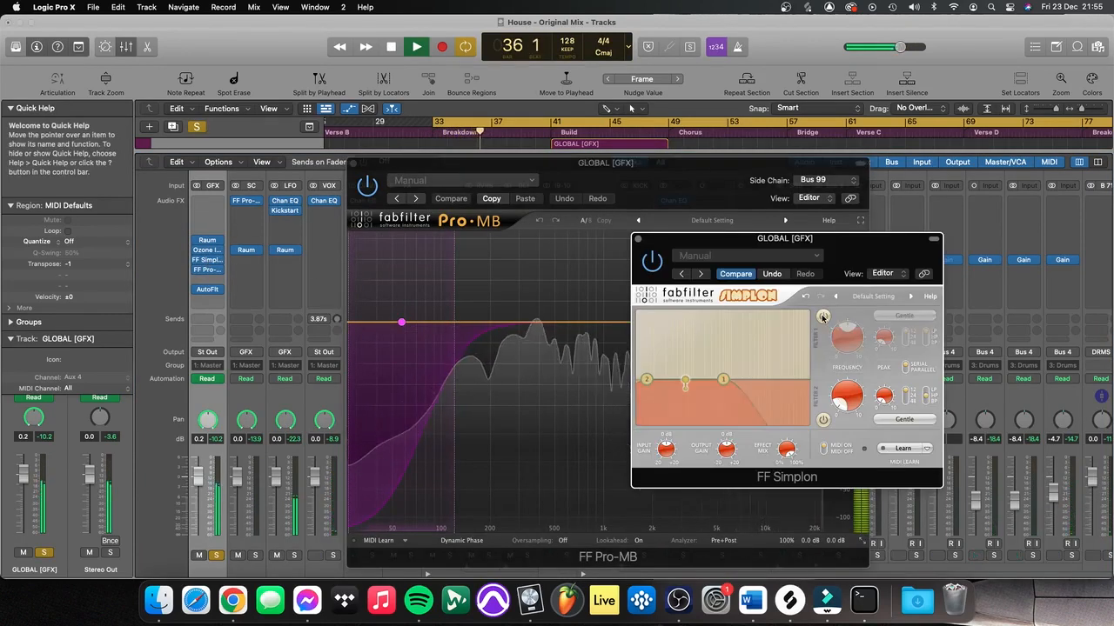
pyautogui.press('s')
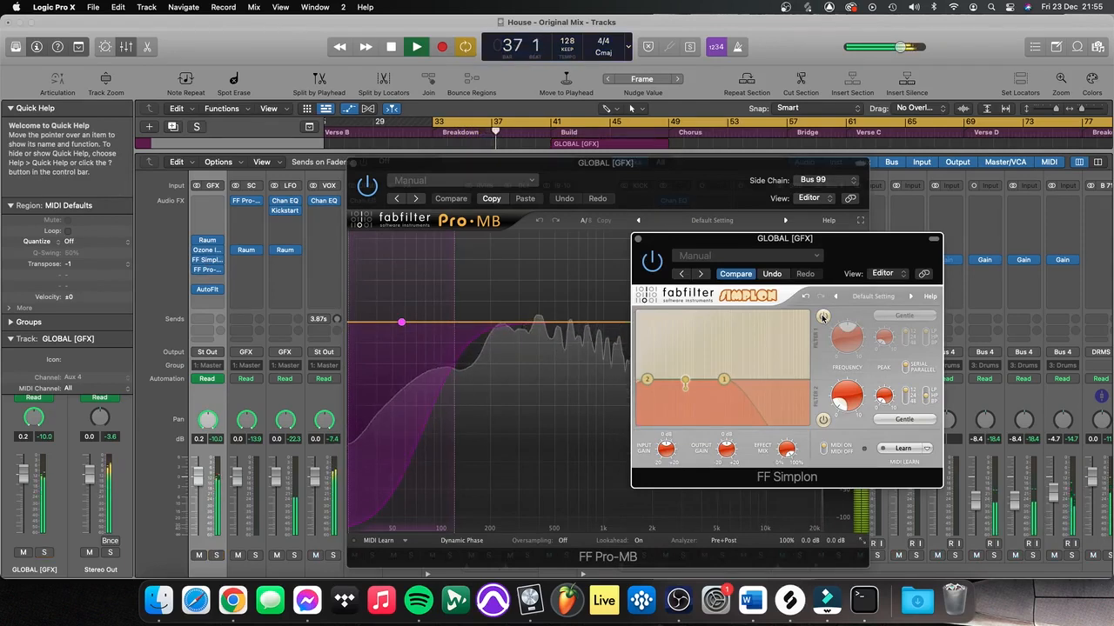
# Step: Compare the full mix through the Breakdown and Build with FF Simplon's Filter 1, and then Filter 2, off and on during playback
pyautogui.click(823, 316)
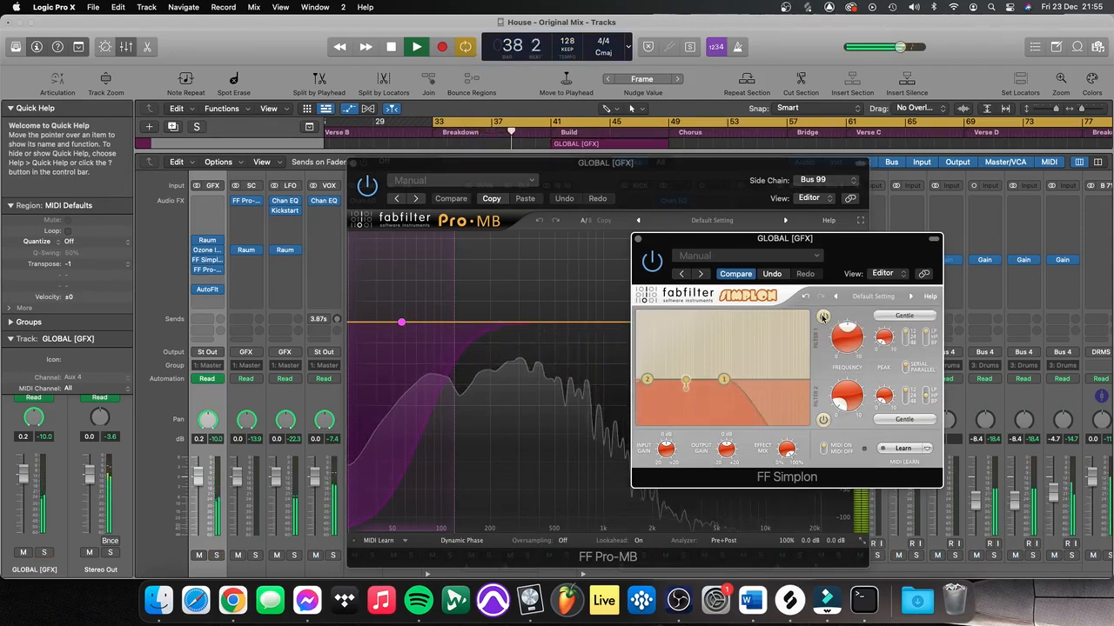
pyautogui.click(823, 317)
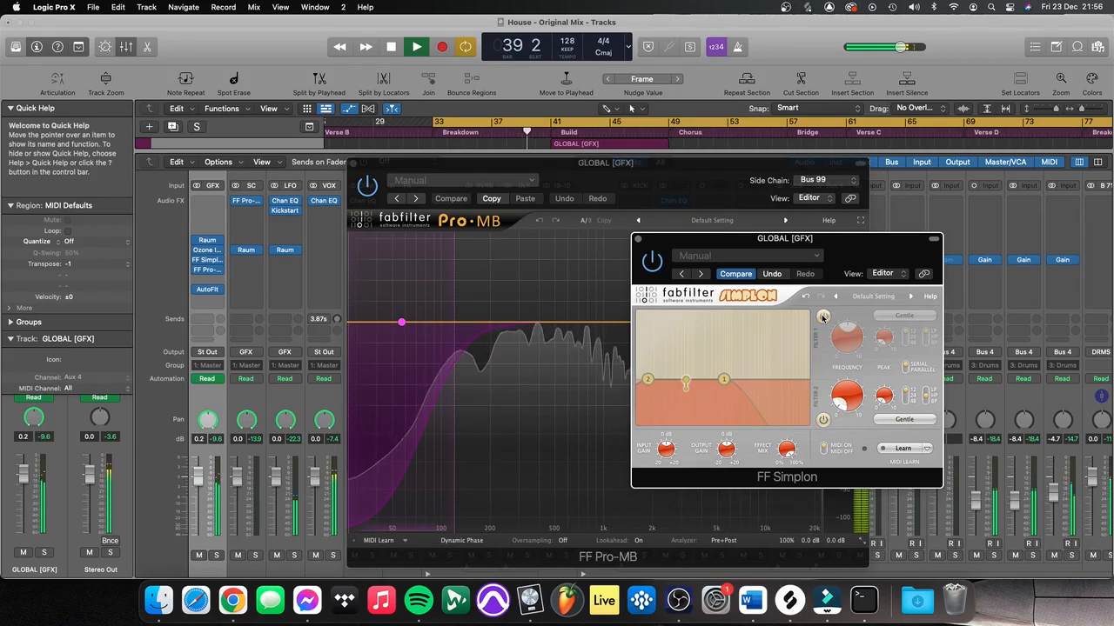
pyautogui.click(823, 317)
pyautogui.click(823, 316)
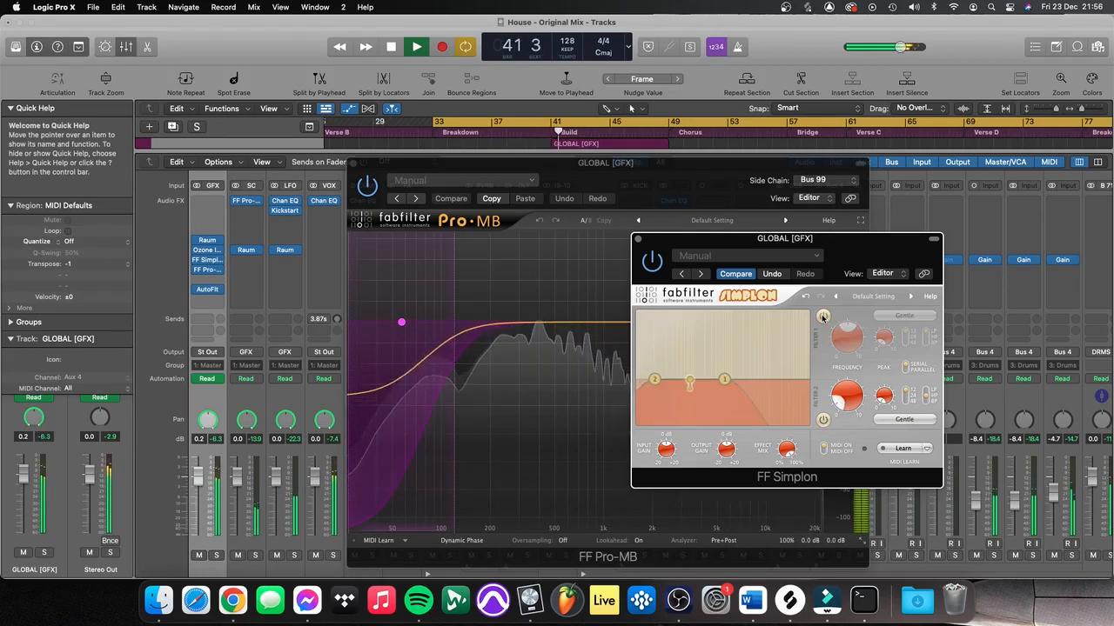
pyautogui.click(823, 317)
pyautogui.click(824, 317)
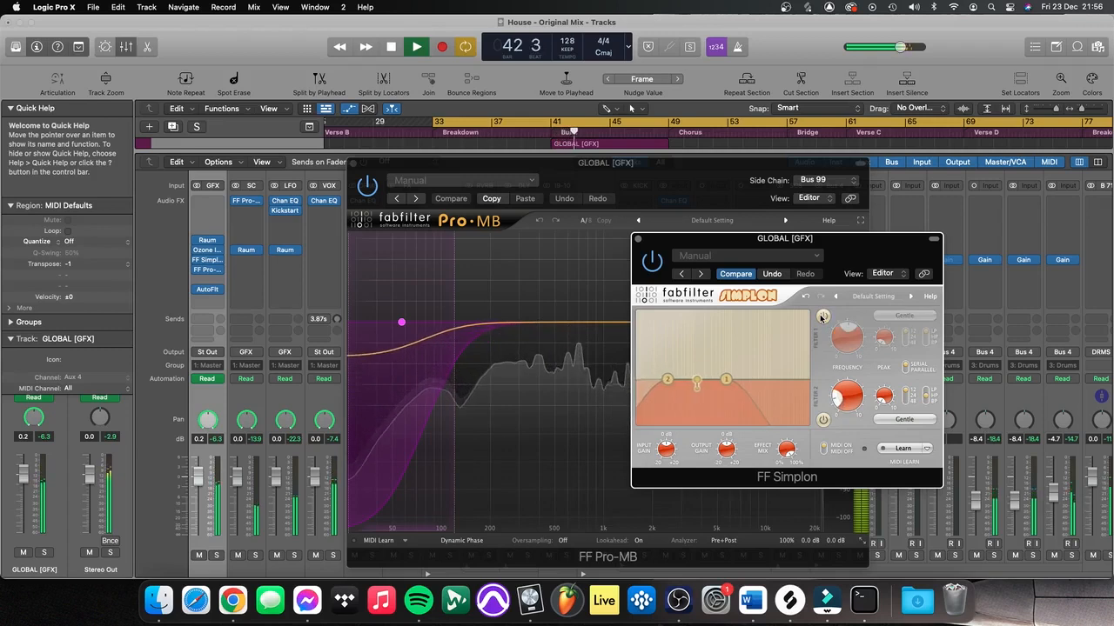
pyautogui.click(823, 317)
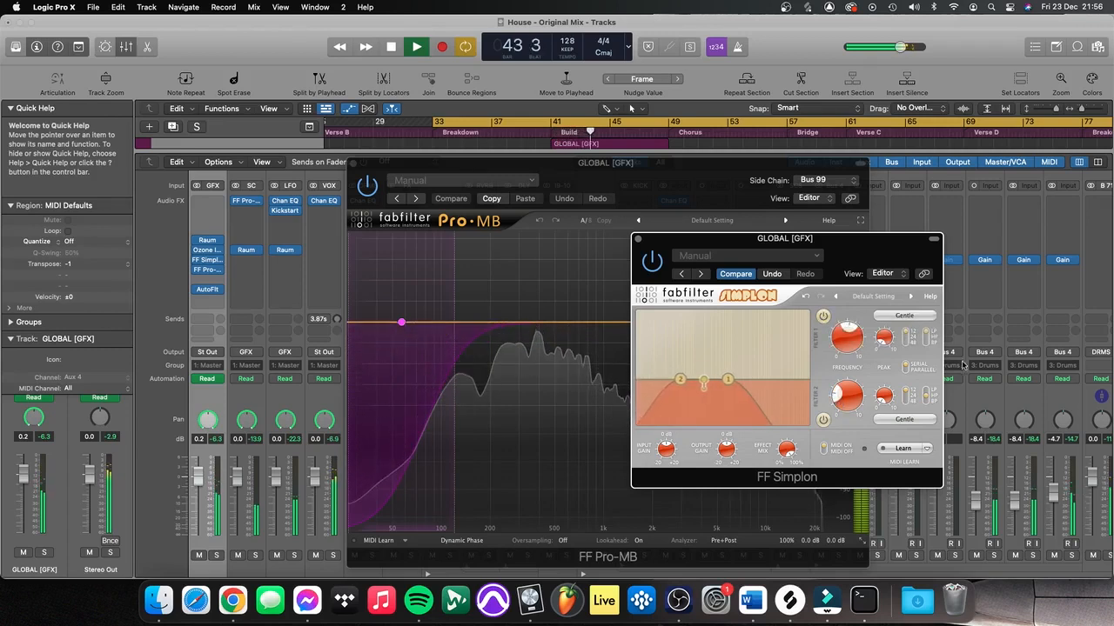
pyautogui.click(823, 316)
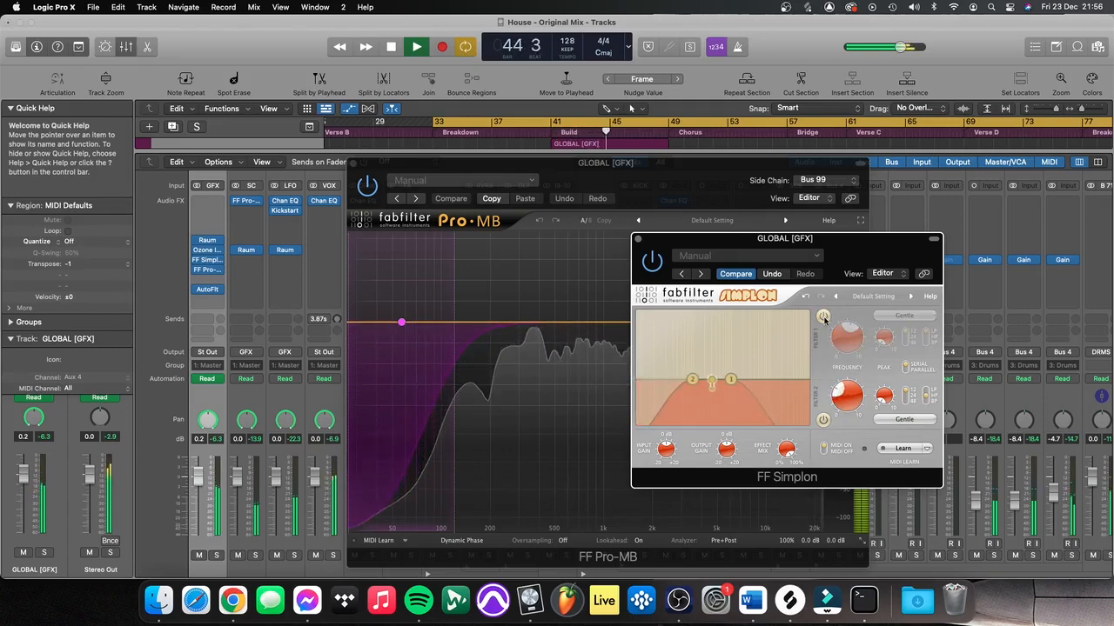
pyautogui.click(823, 317)
pyautogui.click(823, 420)
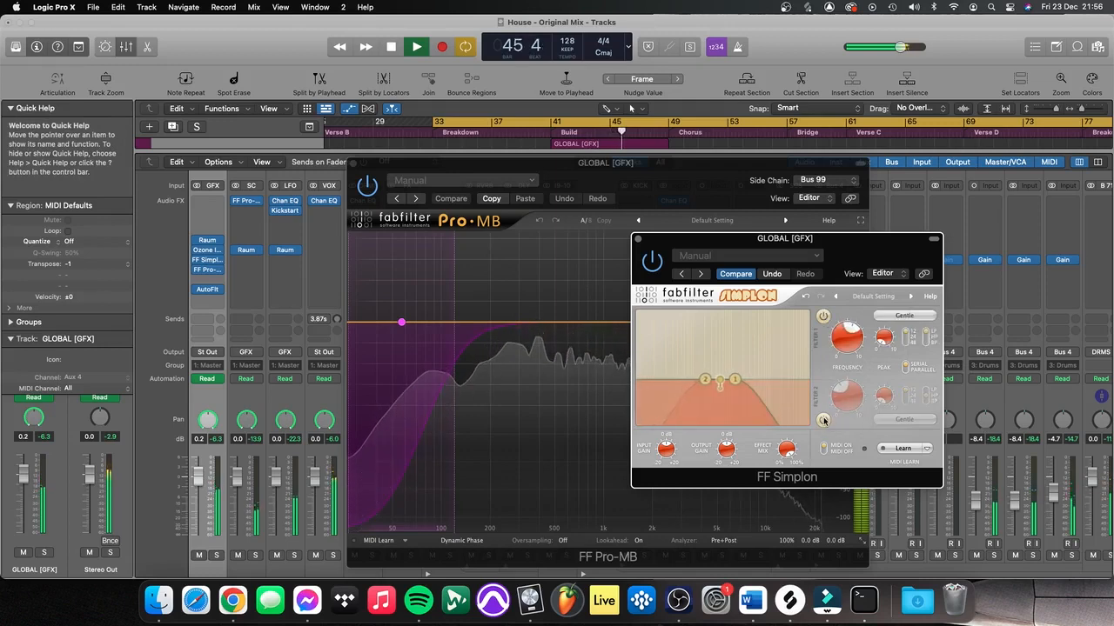
pyautogui.click(823, 421)
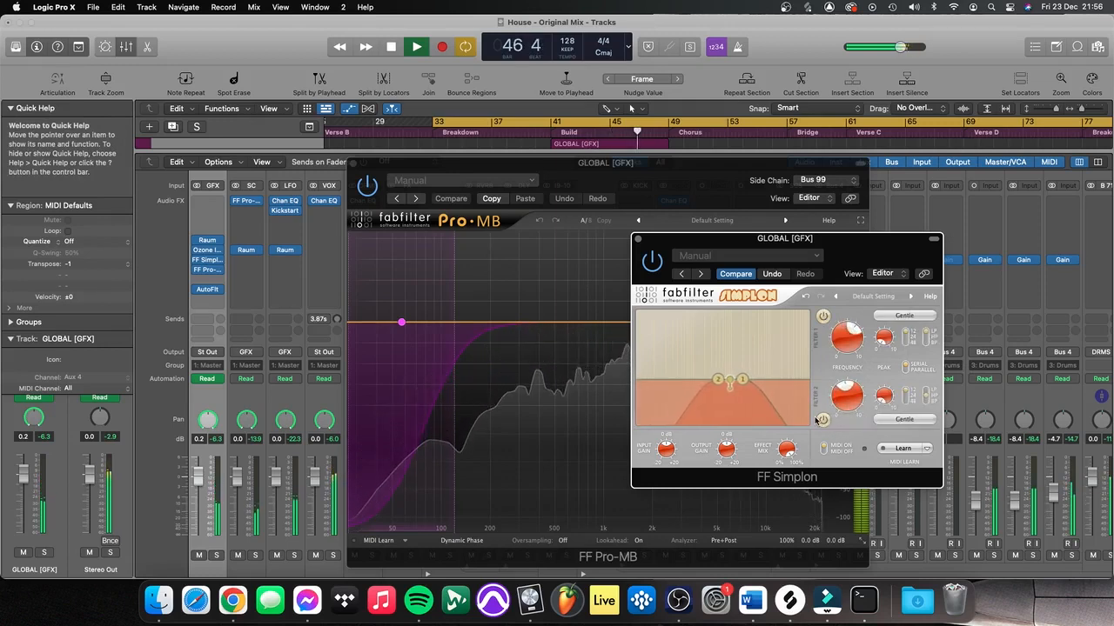
# Step: Bring FF Pro-MB to the front, close its window, and stop playback
pyautogui.click(493, 199)
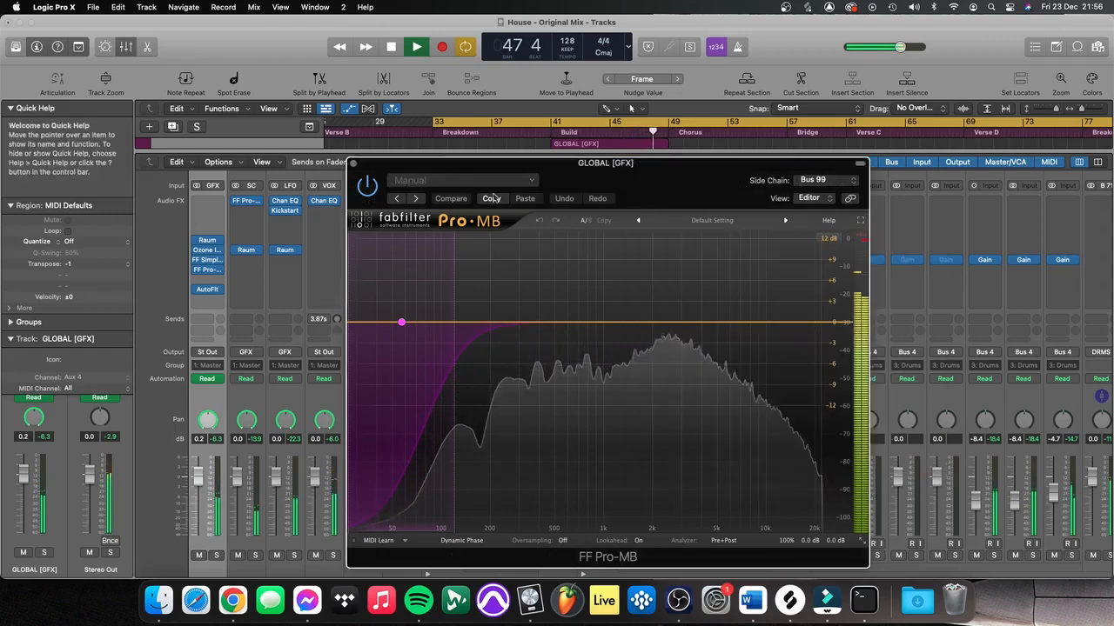
pyautogui.click(353, 164)
pyautogui.press('space')
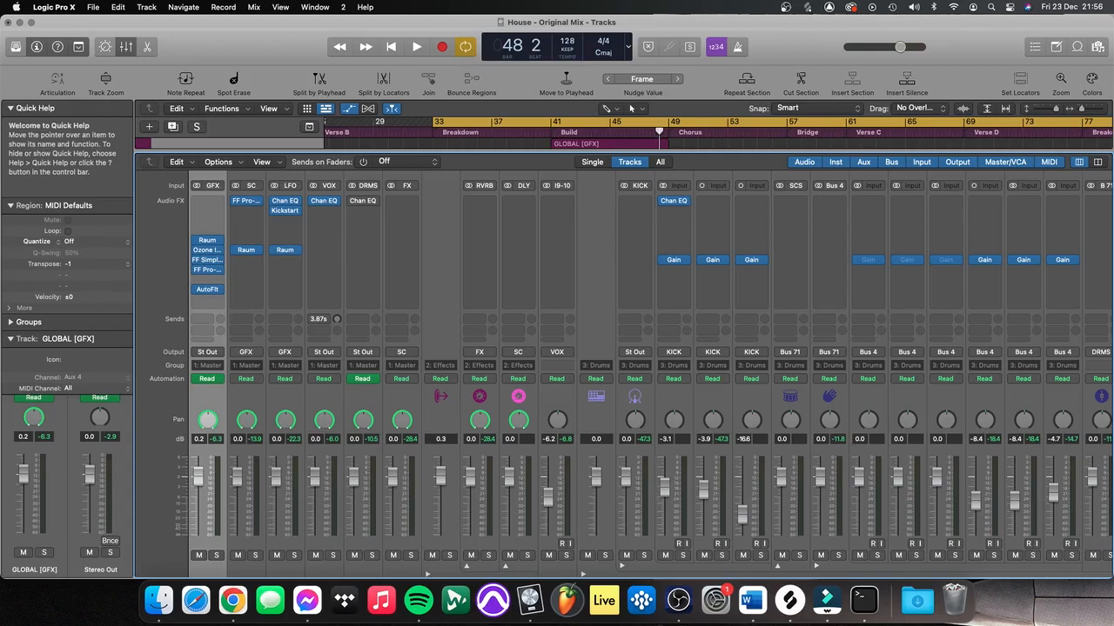
# Step: Reopen FF Pro-MB on the GLOBAL [GFX] bus, move its window clear of the channel strips, and examine the low-frequency band
pyautogui.click(208, 271)
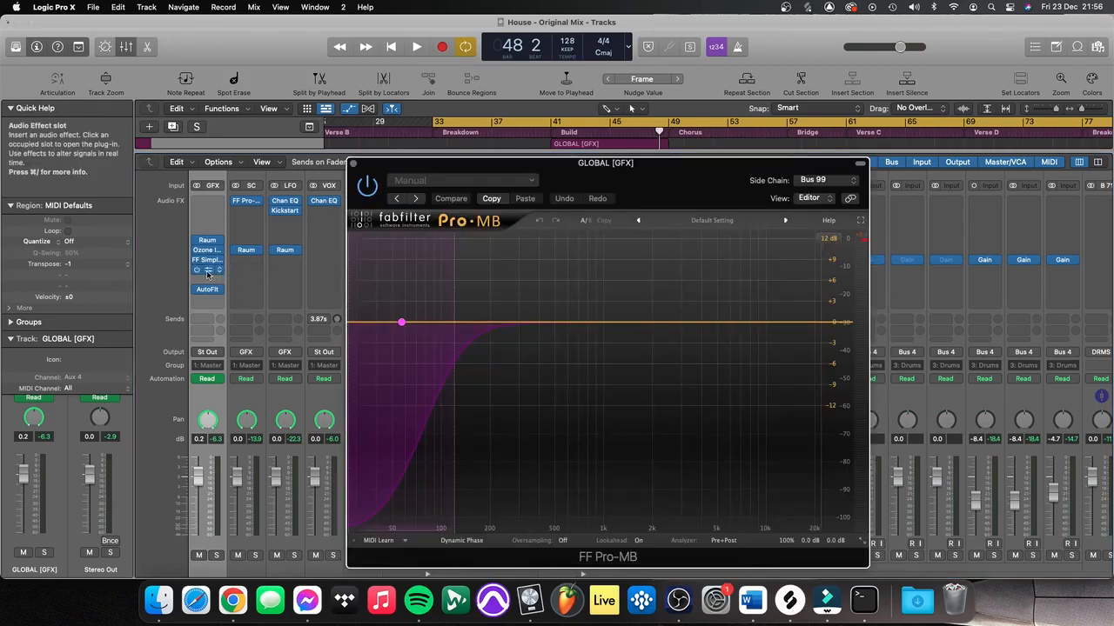
pyautogui.moveTo(645, 174); pyautogui.dragTo(799, 137)
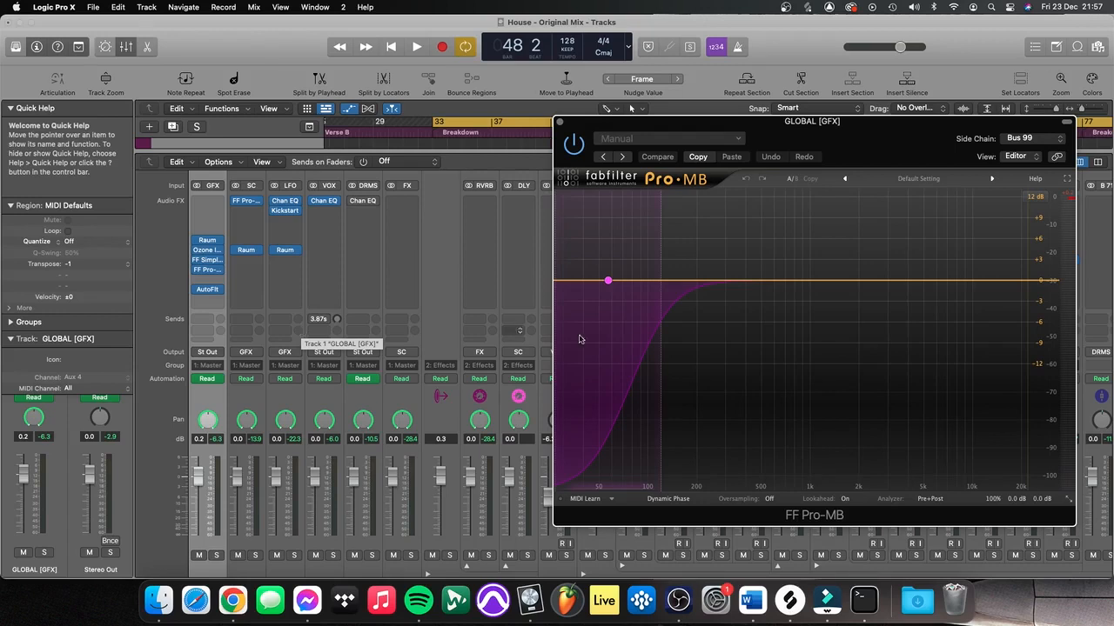
pyautogui.moveTo(609, 282)
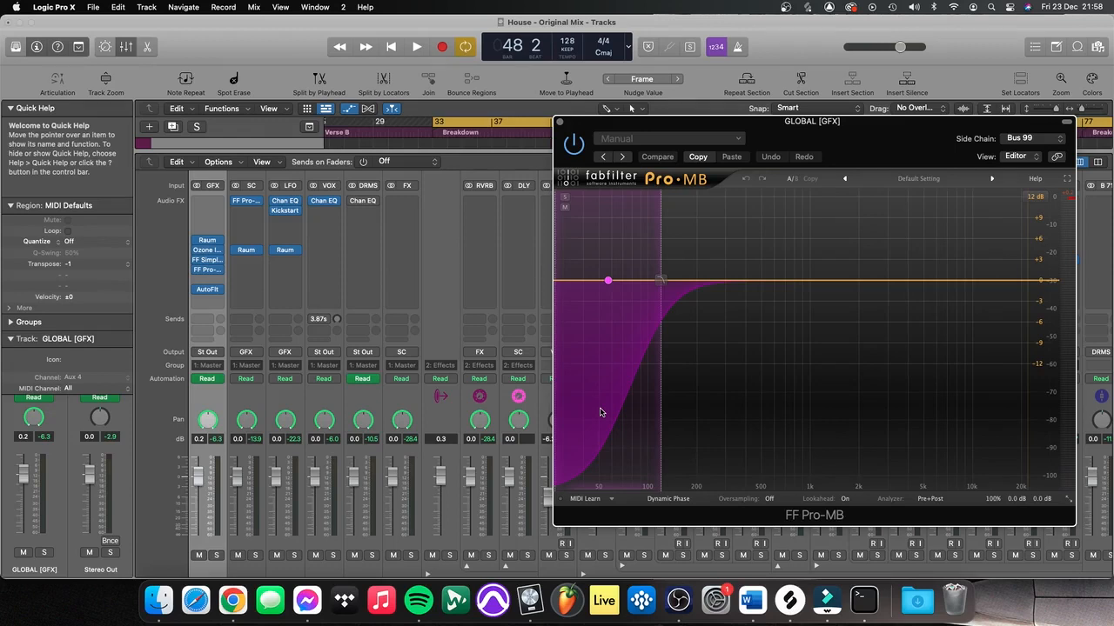
# Step: Close the FF Pro-MB window and the mixer, and move the start of the cycle area to bar 45
pyautogui.click(560, 121)
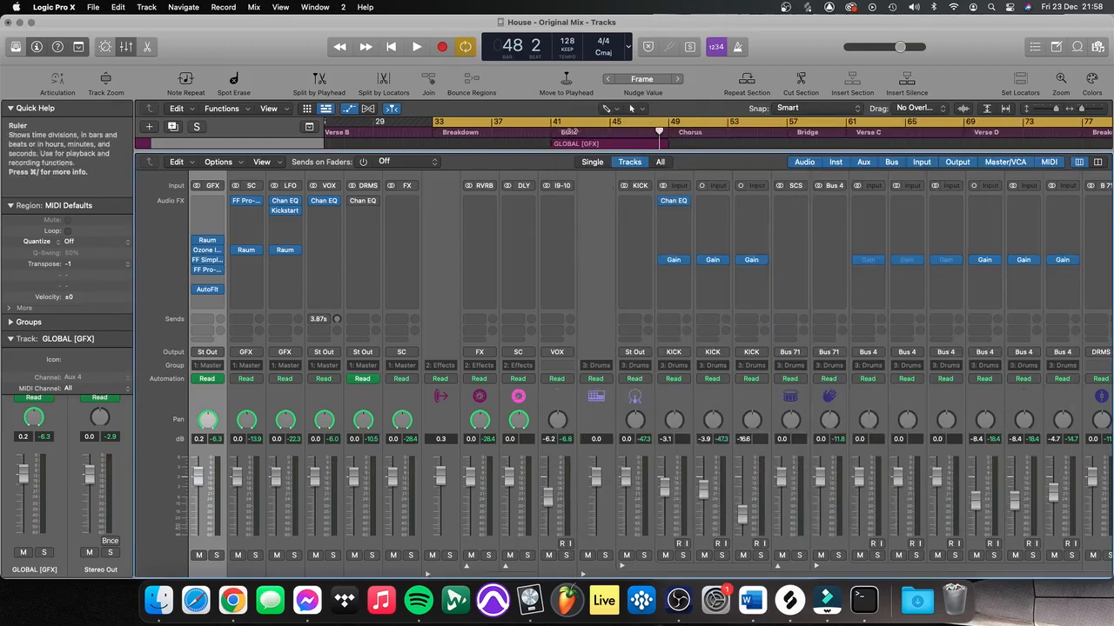
pyautogui.press('x')
pyautogui.moveTo(438, 121); pyautogui.dragTo(619, 137)
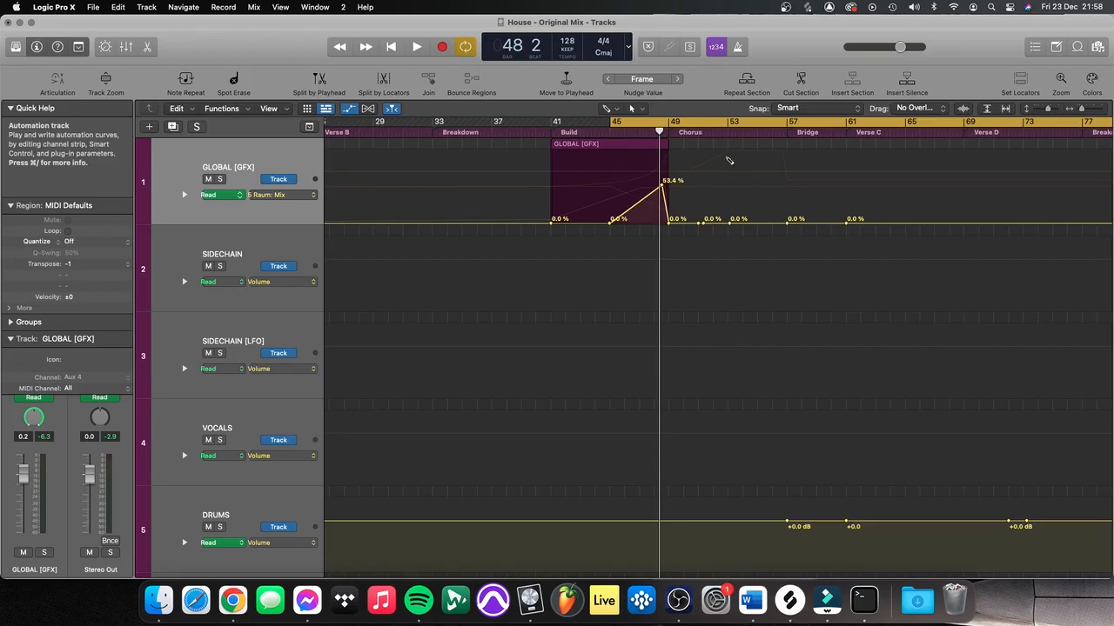
# Step: Create one new audio track on Input 1 and route its output to Bus 20
pyautogui.click(160, 120)
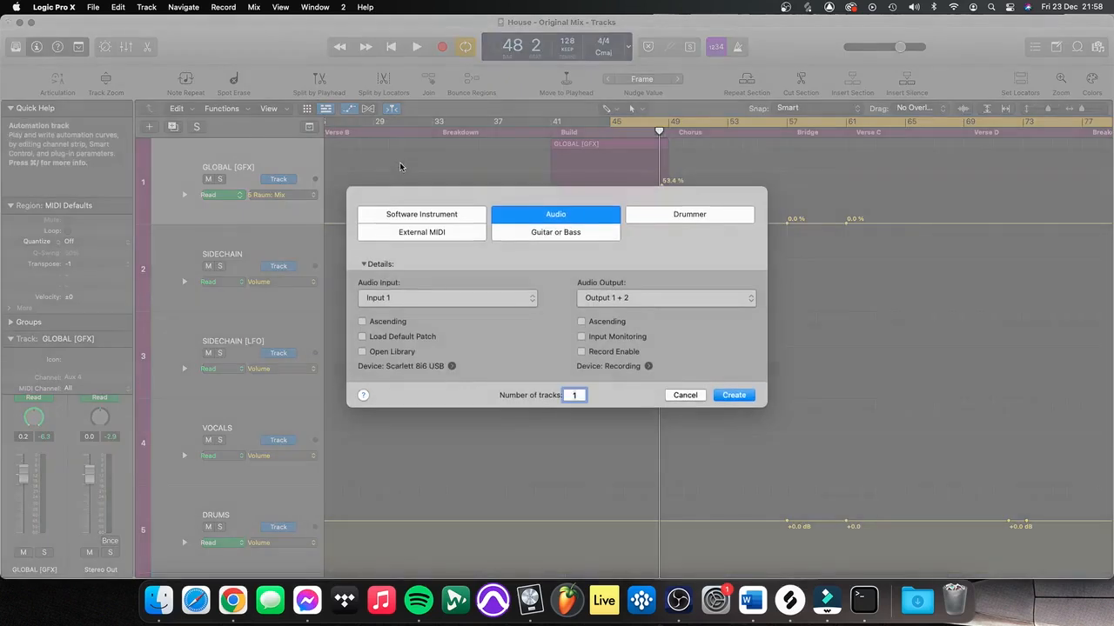
pyautogui.click(735, 395)
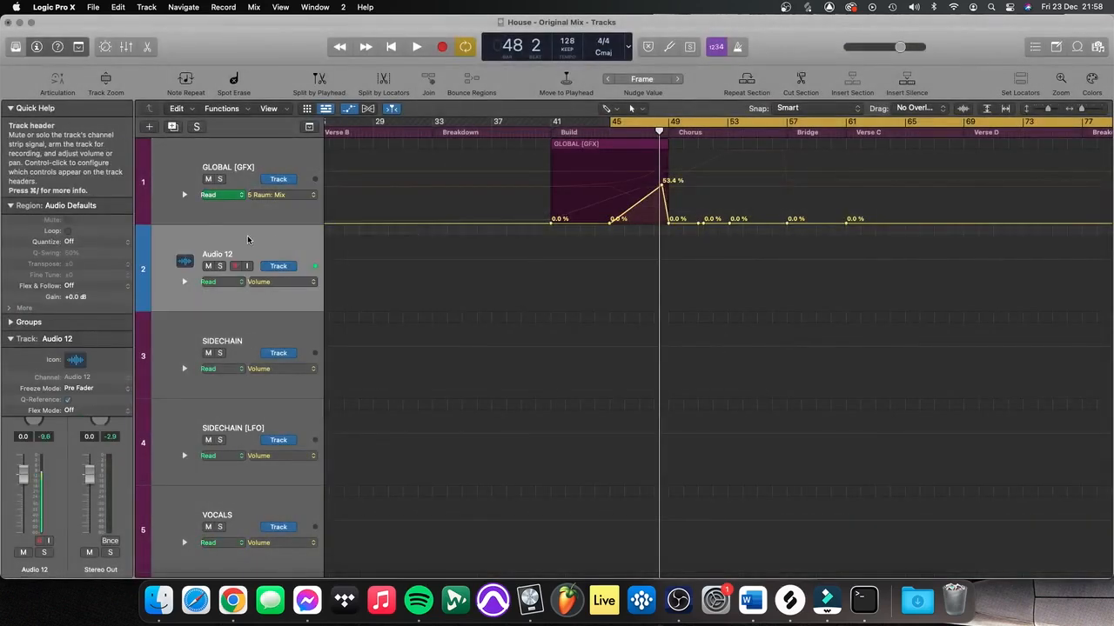
pyautogui.press('x')
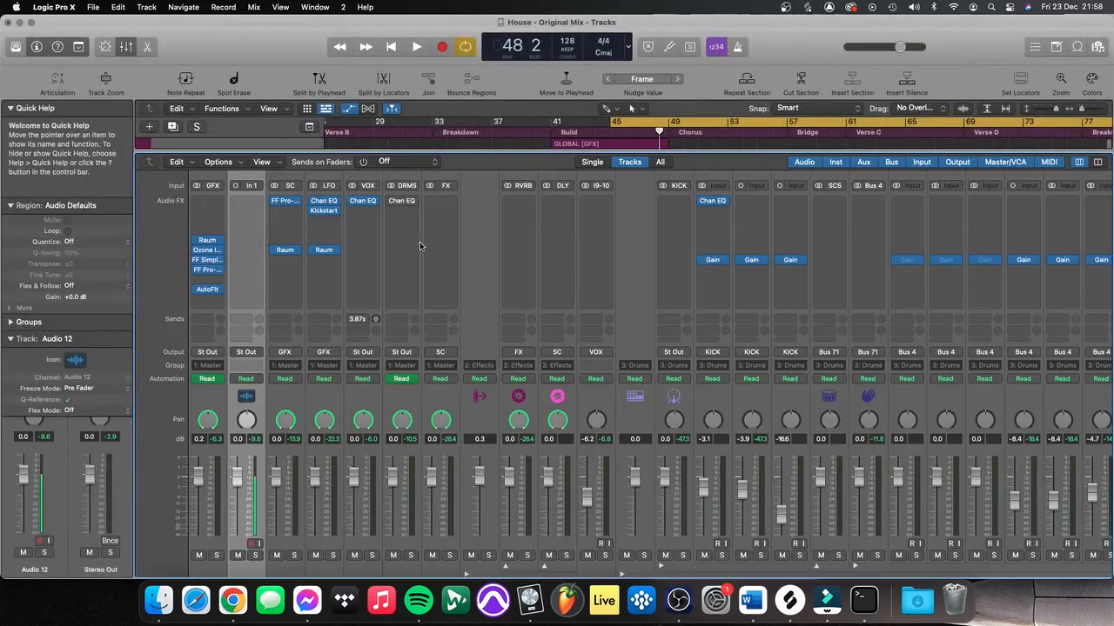
pyautogui.click(256, 352)
pyautogui.moveTo(259, 400)
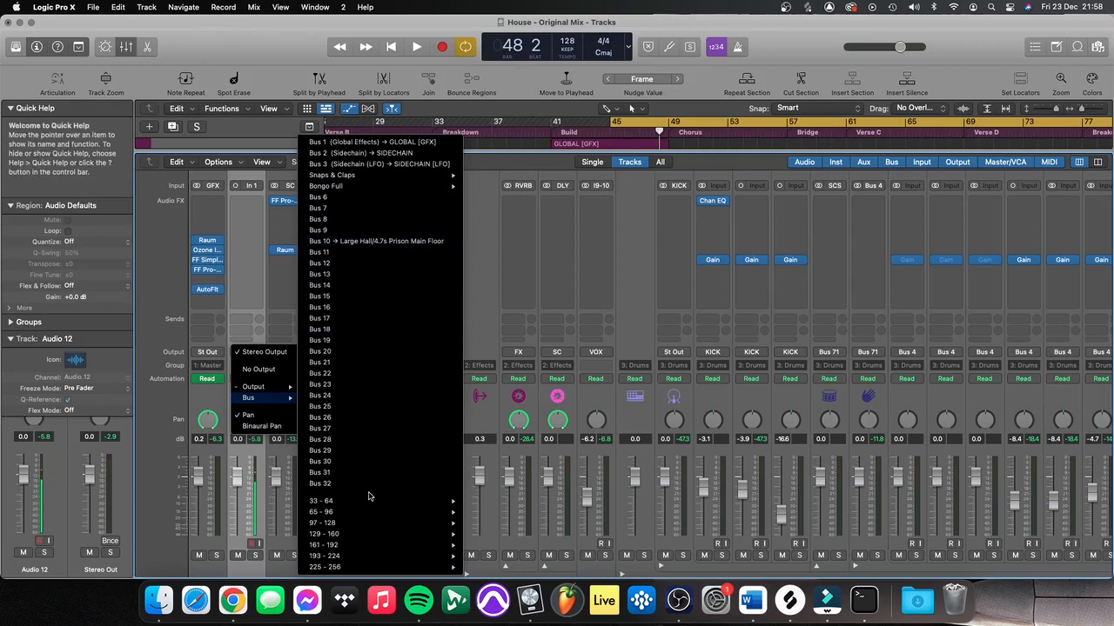
pyautogui.click(359, 351)
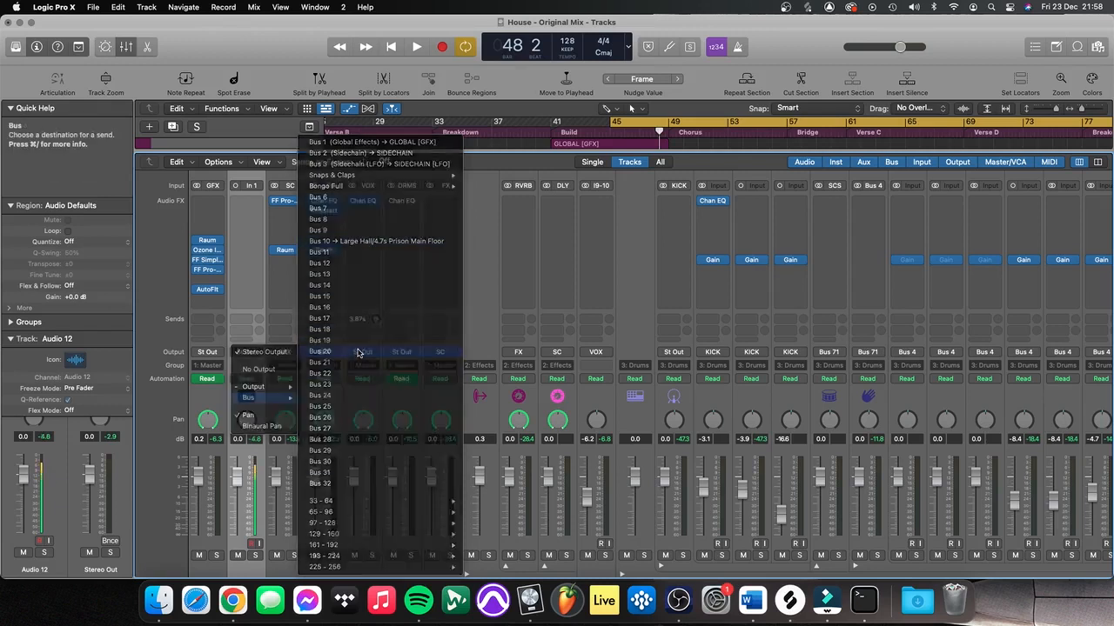
# Step: Find the Aux 36 channel strip in the mixer and create an arrangement track for it
pyautogui.press('x')
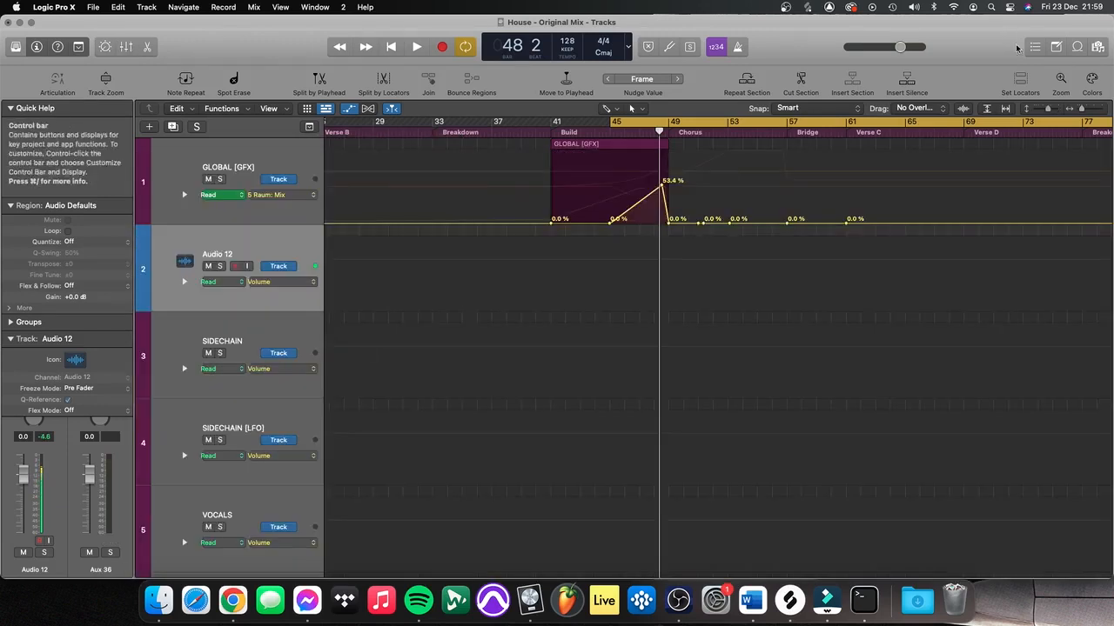
pyautogui.press('z')
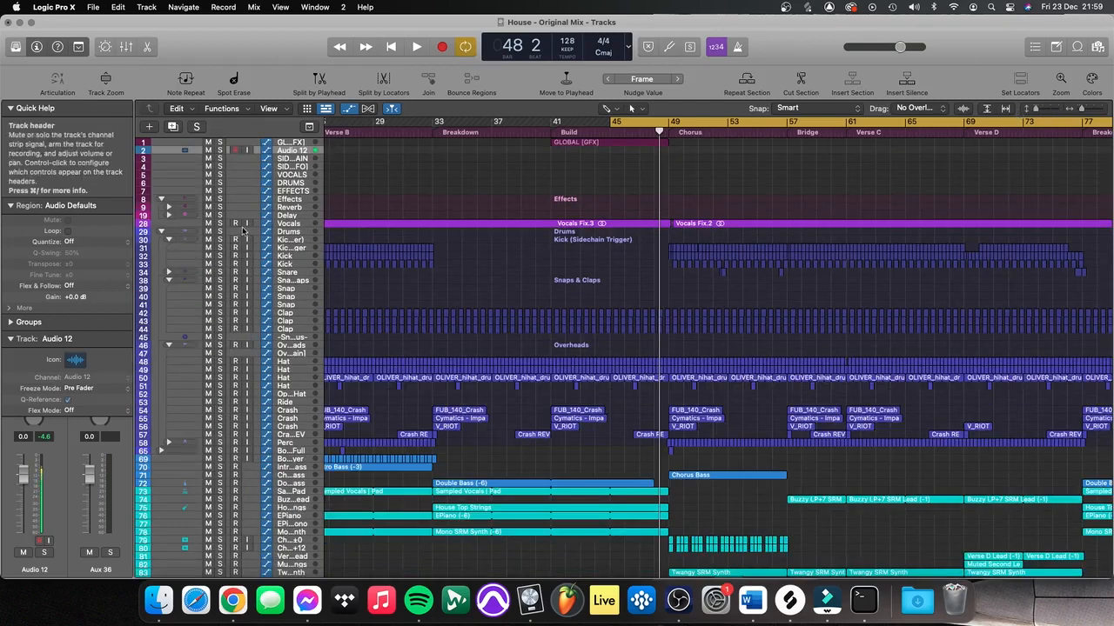
pyautogui.scroll(-15, 295, 444)
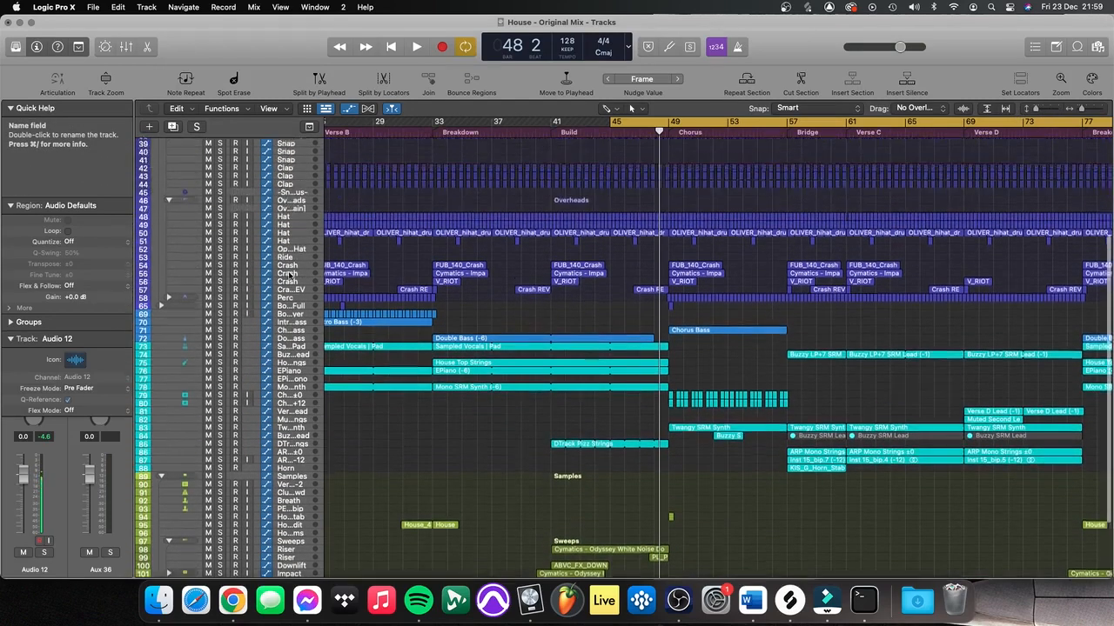
pyautogui.press('x')
pyautogui.hscroll(5, 748, 424)
pyautogui.hscroll(10, 748, 425)
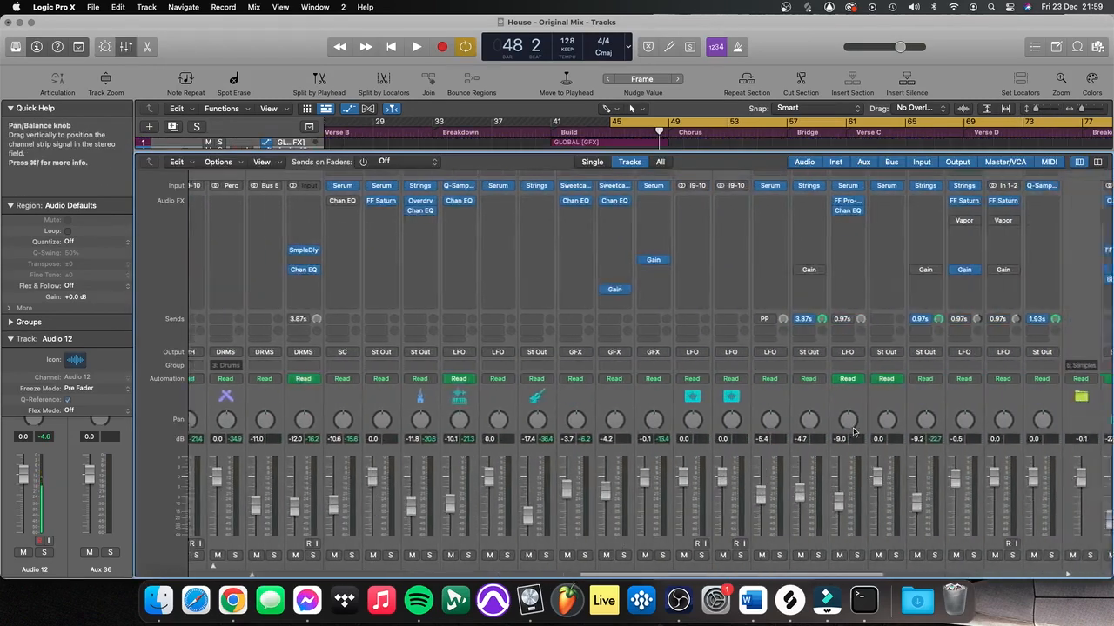
pyautogui.scroll(-2, 898, 439)
pyautogui.scroll(-1, 897, 439)
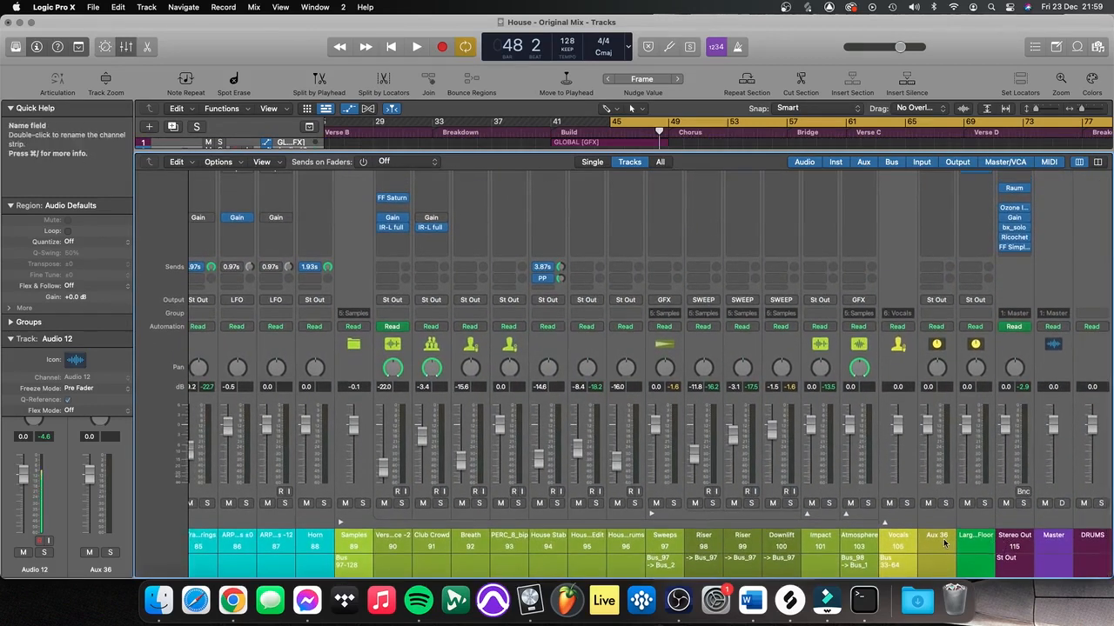
pyautogui.scroll(5, 944, 544)
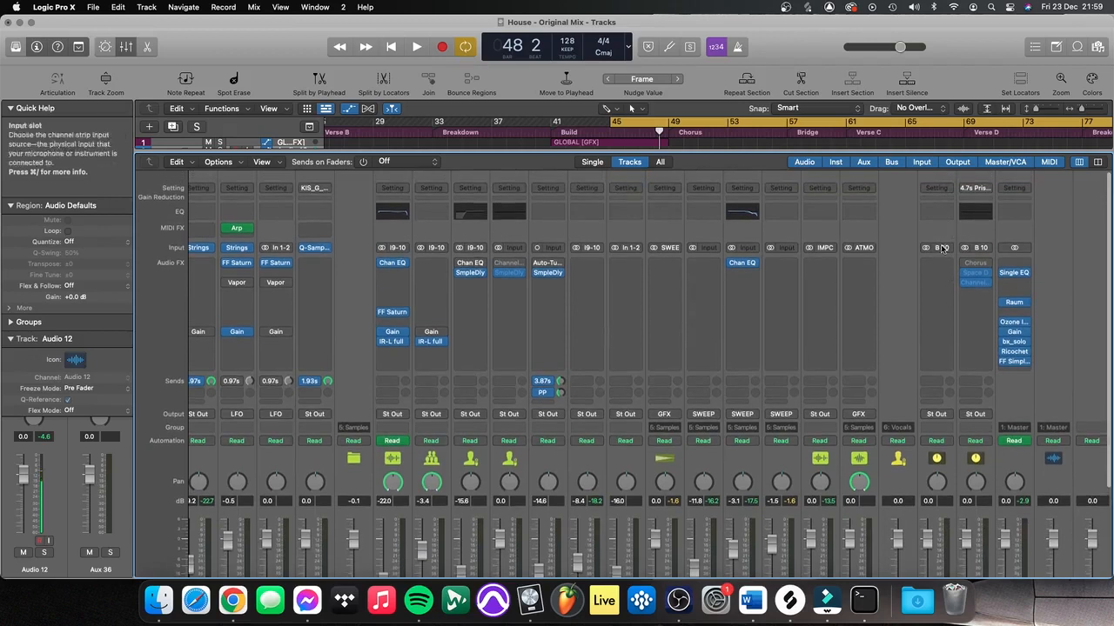
pyautogui.scroll(-5, 944, 249)
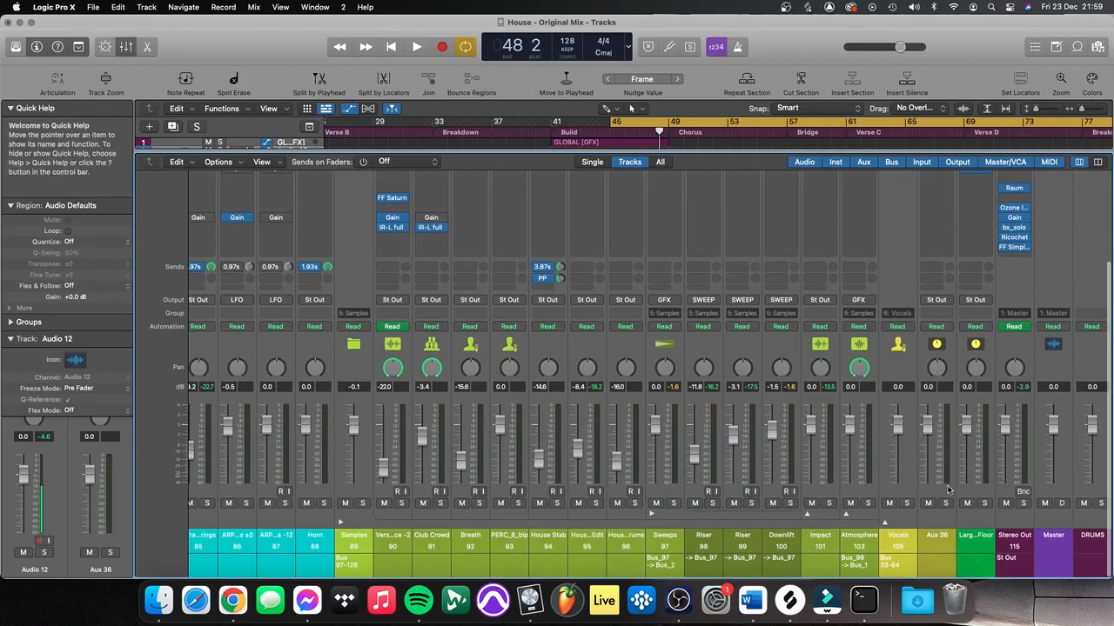
pyautogui.click(944, 531)
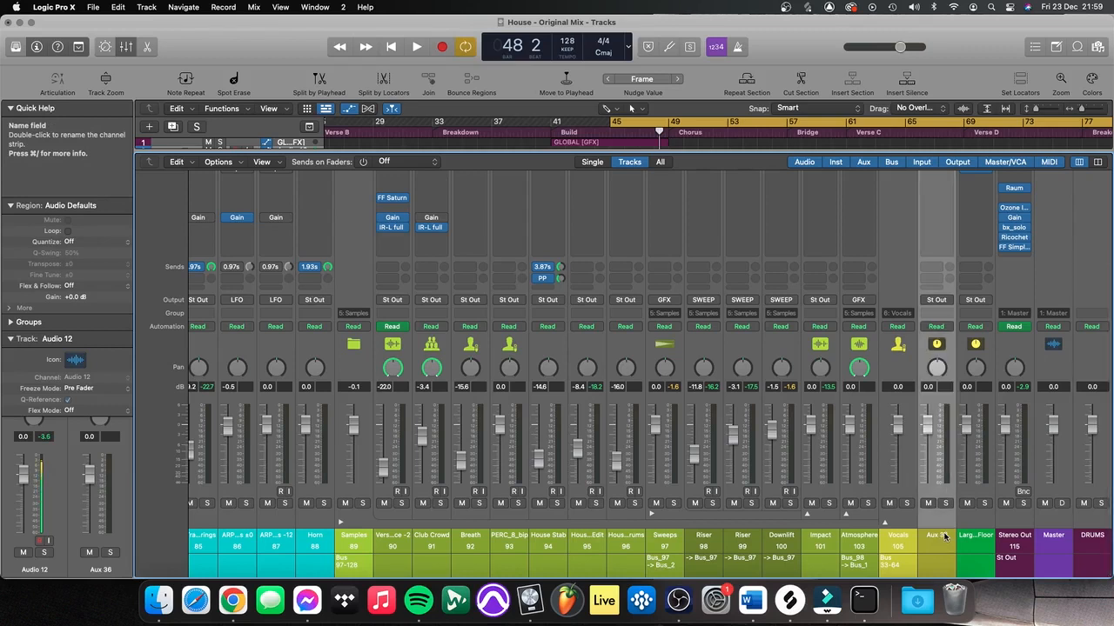
pyautogui.rightClick(947, 527)
pyautogui.click(988, 433)
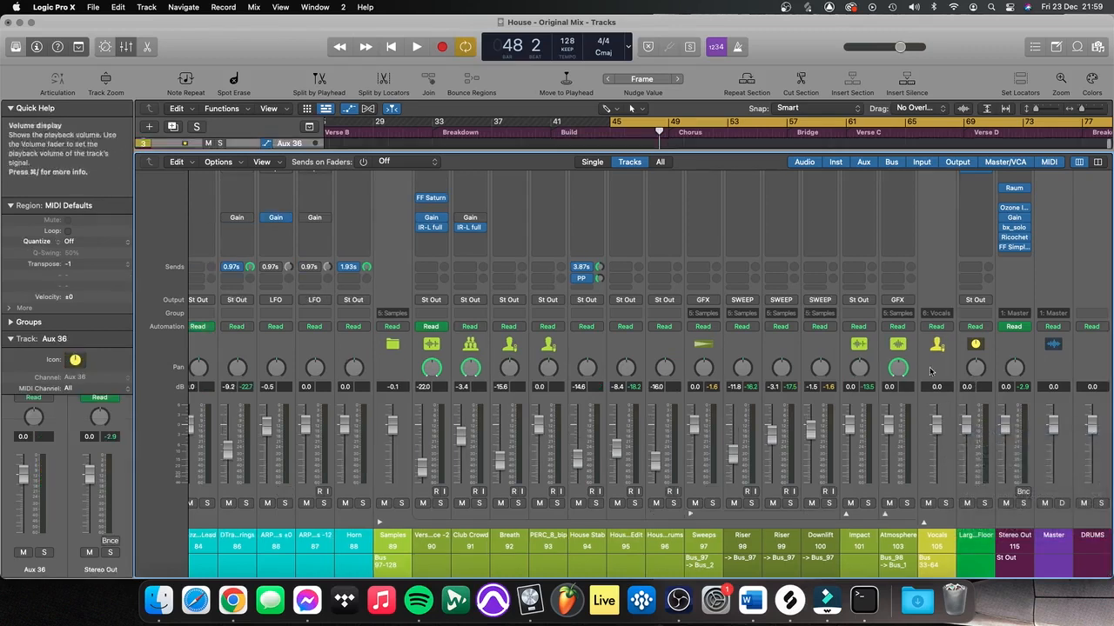
# Step: Close the mixer and hide track automation in the arrangement
pyautogui.press('x')
pyautogui.scroll(2, 280, 216)
pyautogui.press('x')
pyautogui.press('x')
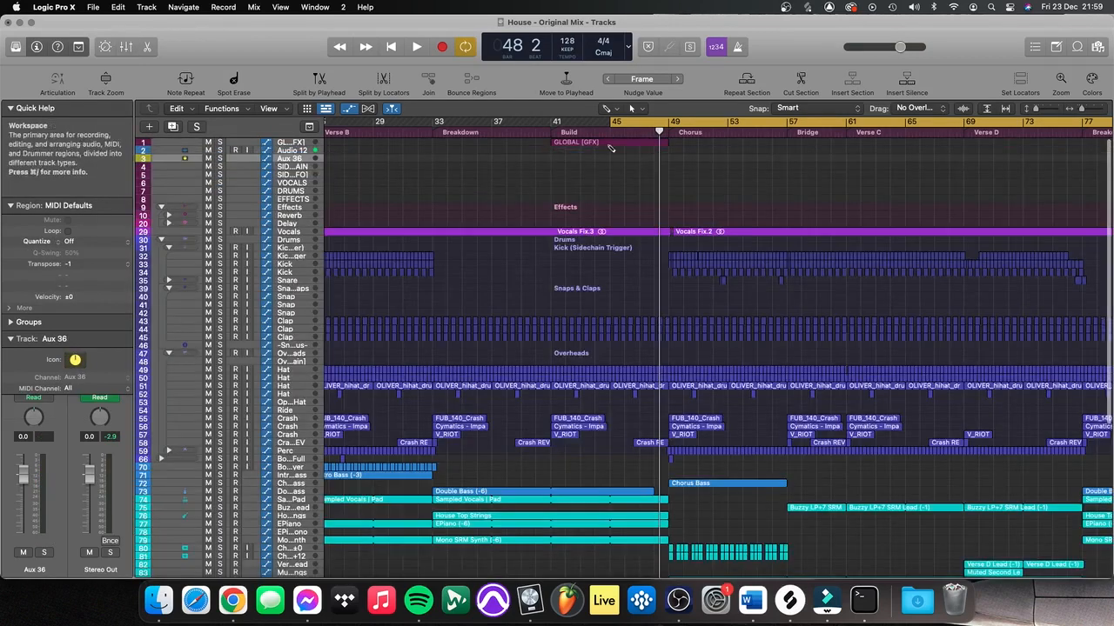
pyautogui.press('a')
pyautogui.press('a')
pyautogui.scroll(2, 572, 165)
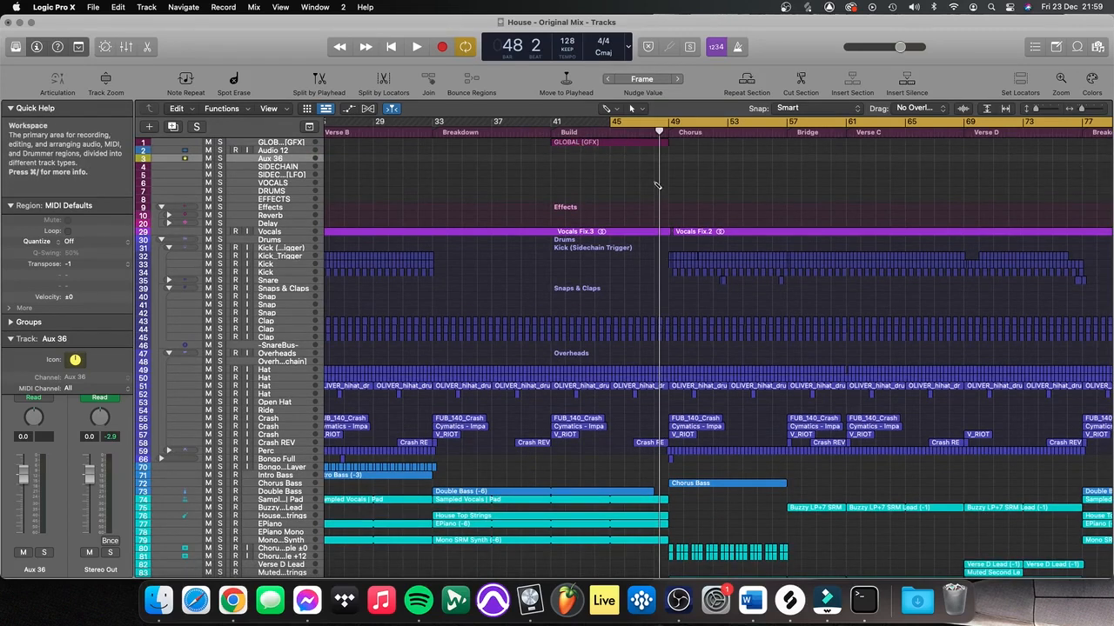
pyautogui.scroll(-3, 667, 240)
pyautogui.scroll(4, 666, 241)
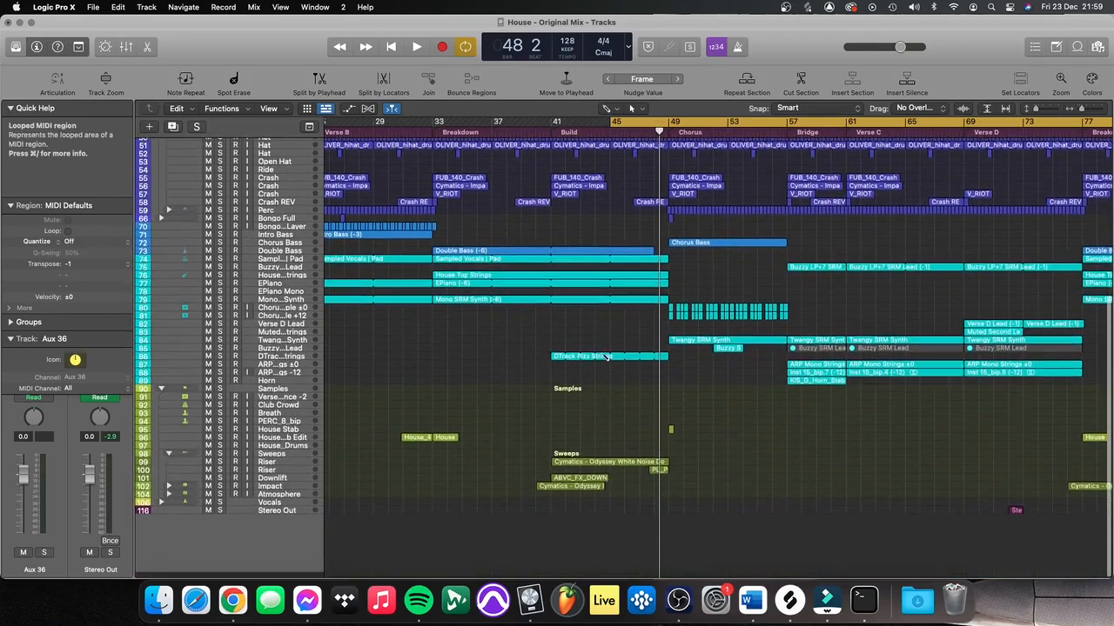
pyautogui.scroll(-1, 615, 359)
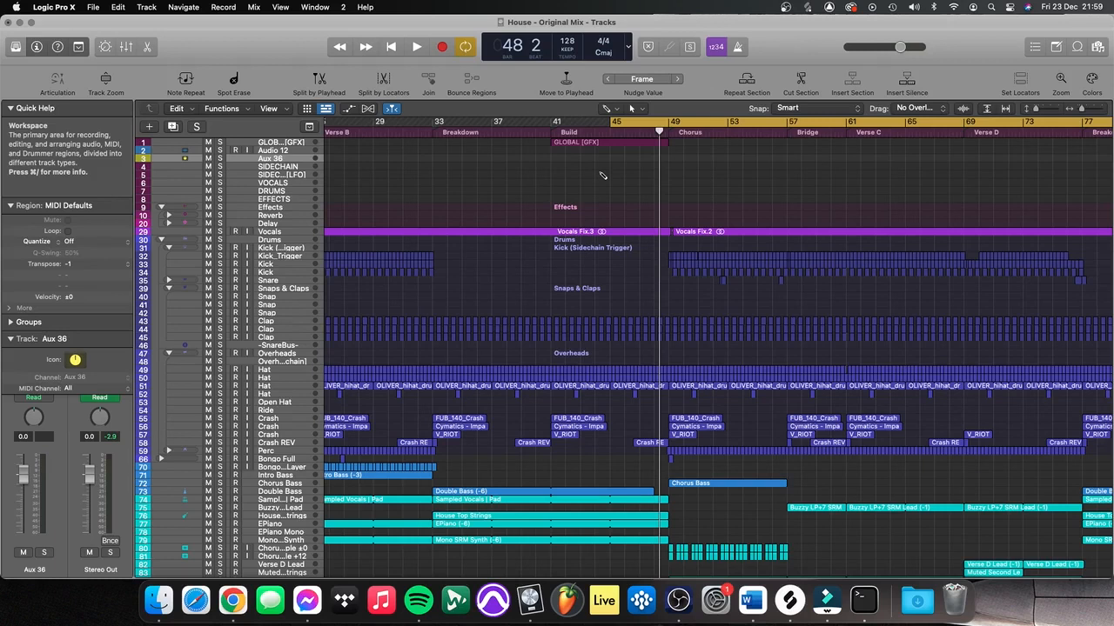
# Step: Inspect the bus output destinations for the Kick channel on track 33, including Bus 1 (Global Effects), and dismiss the list and mixer
pyautogui.click(292, 165)
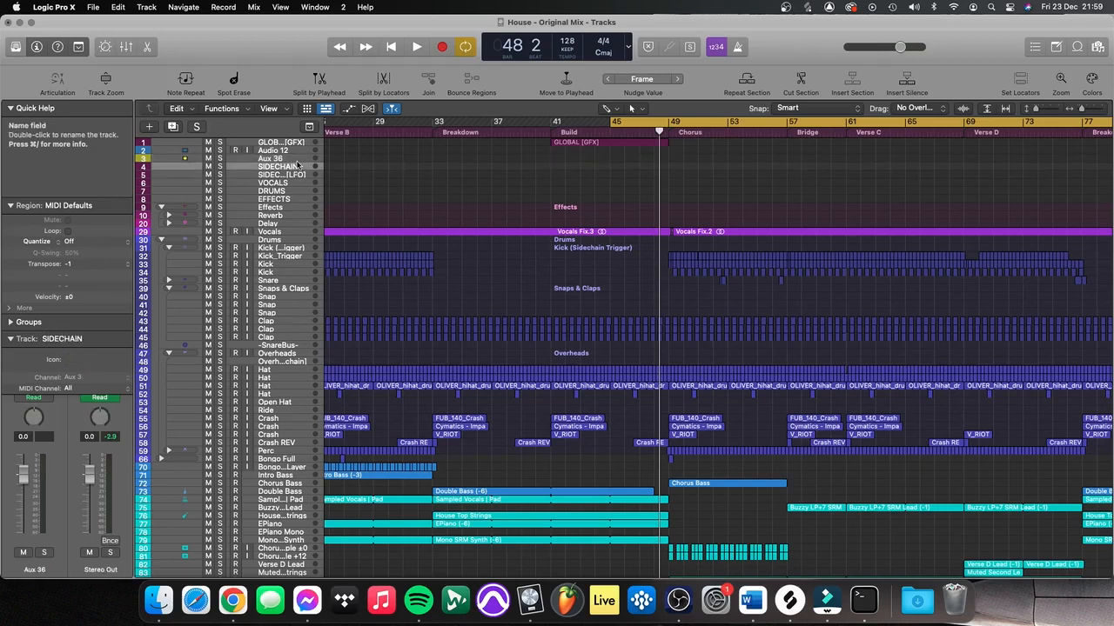
pyautogui.press('x')
pyautogui.click(711, 300)
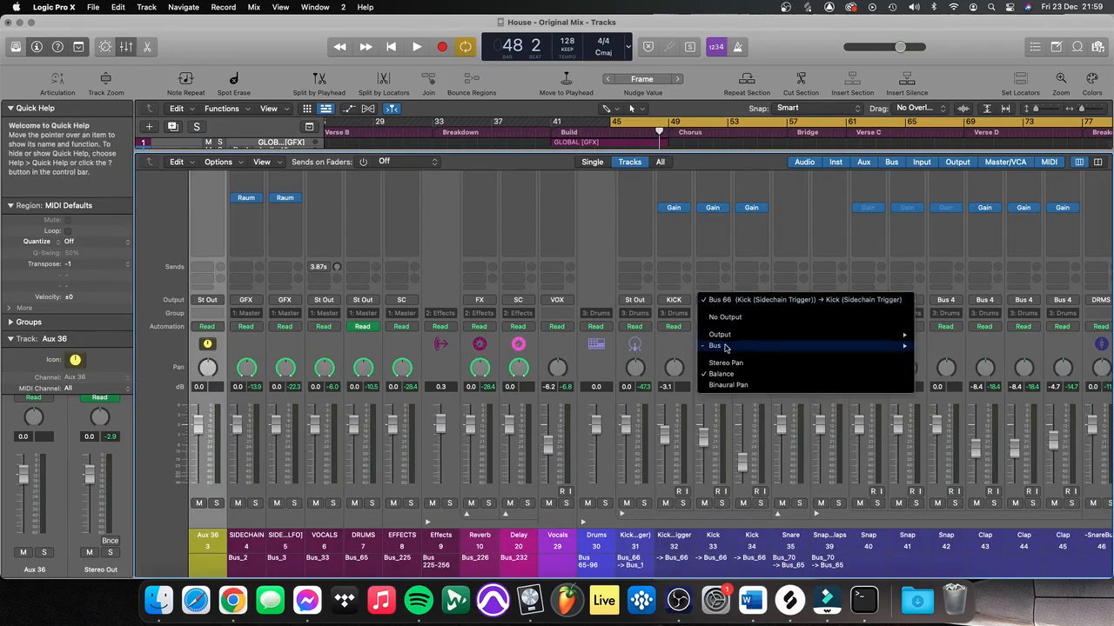
pyautogui.moveTo(731, 348)
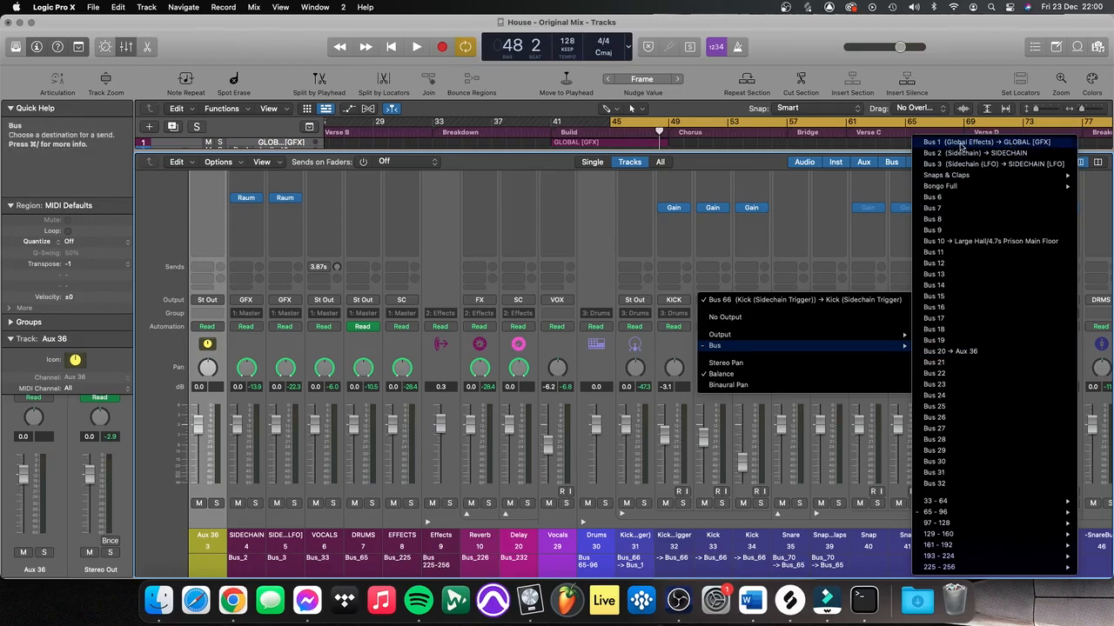
pyautogui.click(744, 232)
pyautogui.press('x')
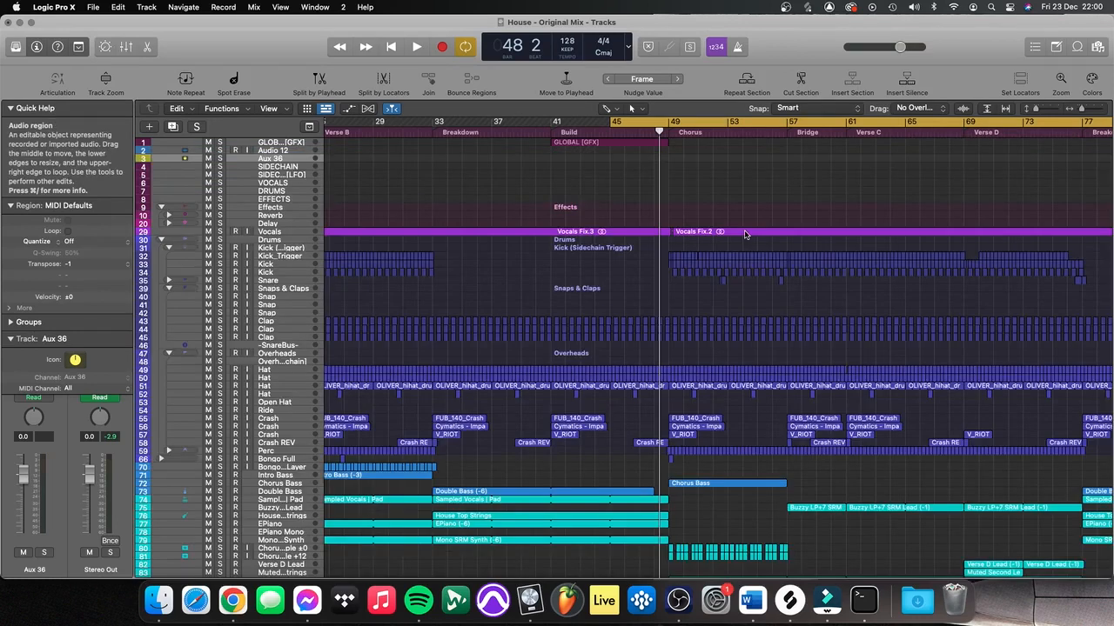